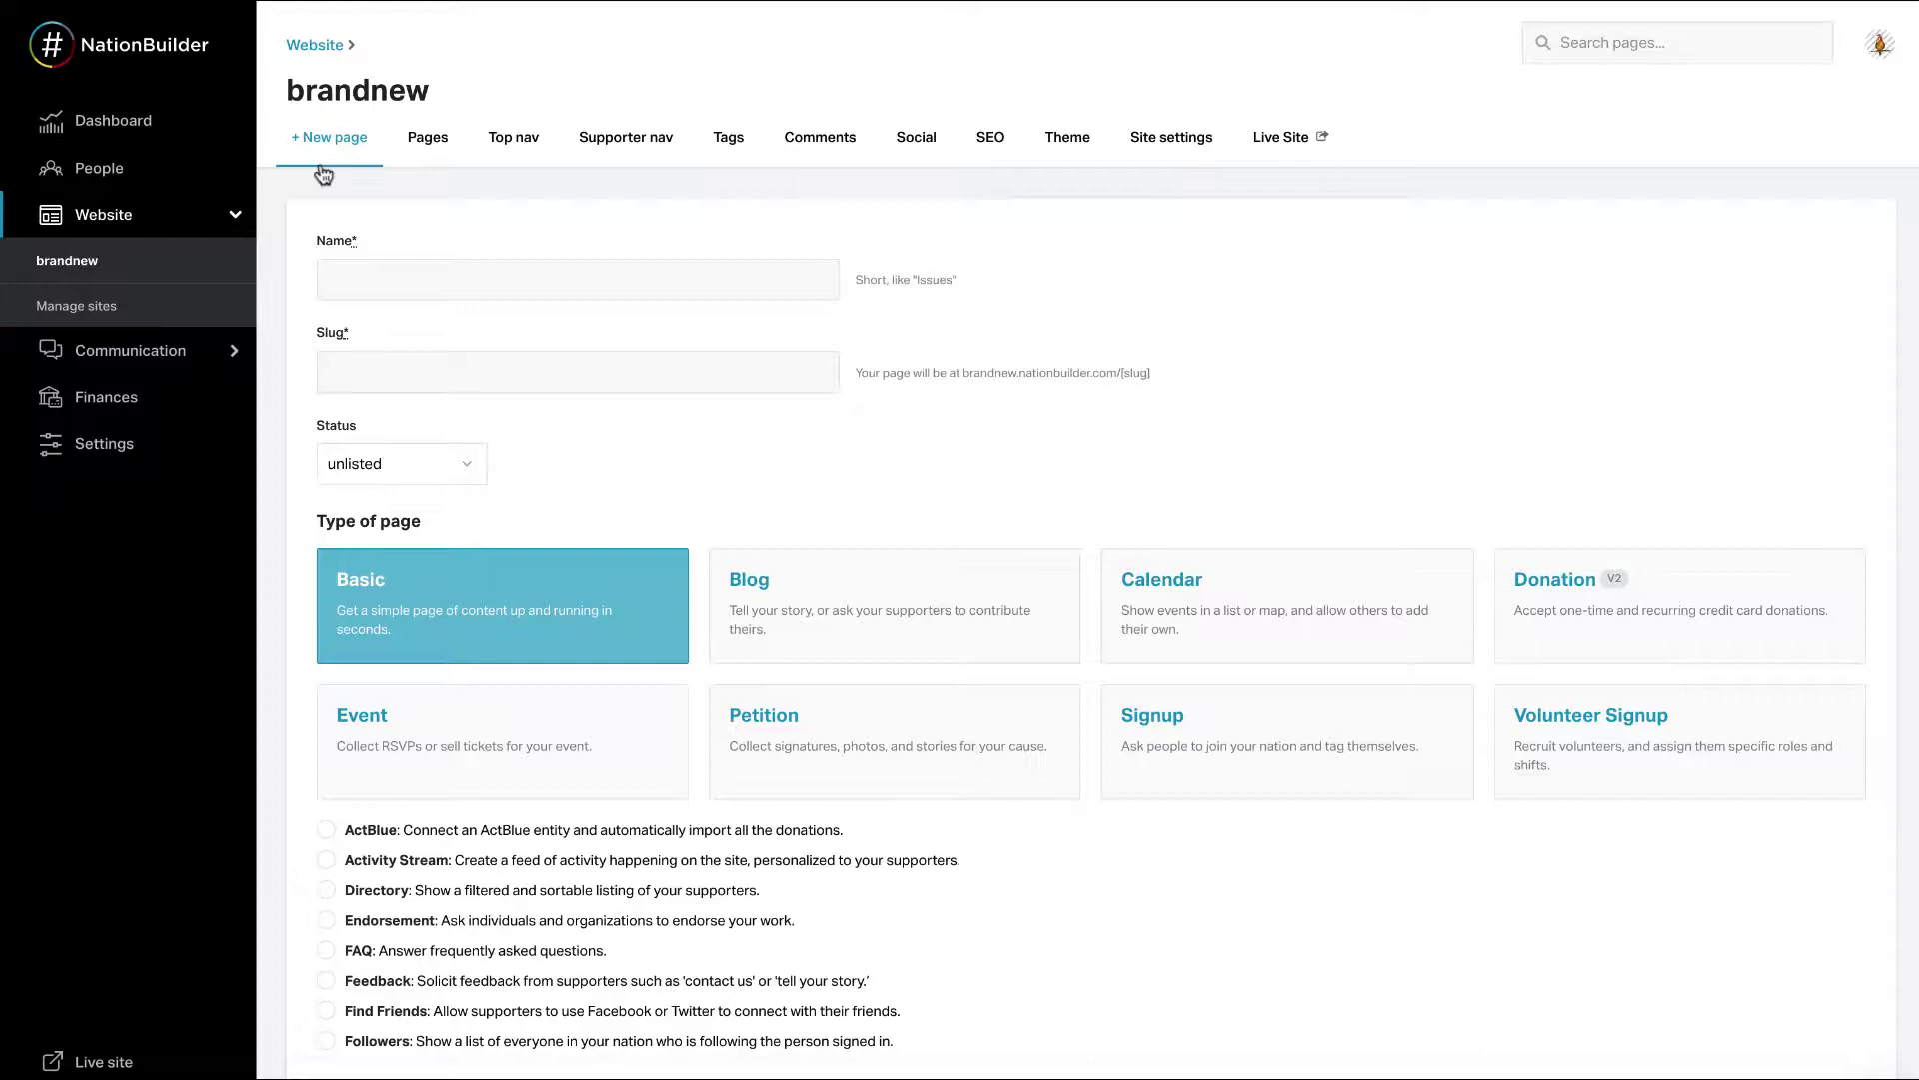
Step: Show the brandnew site's Active pages list and scroll through the existing pages
{"action": "left_click", "coordinate": [428, 137]}
{"action": "scroll", "coordinate": [925, 844], "scroll_direction": "down", "scroll_amount": 1}
{"action": "scroll", "coordinate": [924, 845], "scroll_direction": "down", "scroll_amount": 3}
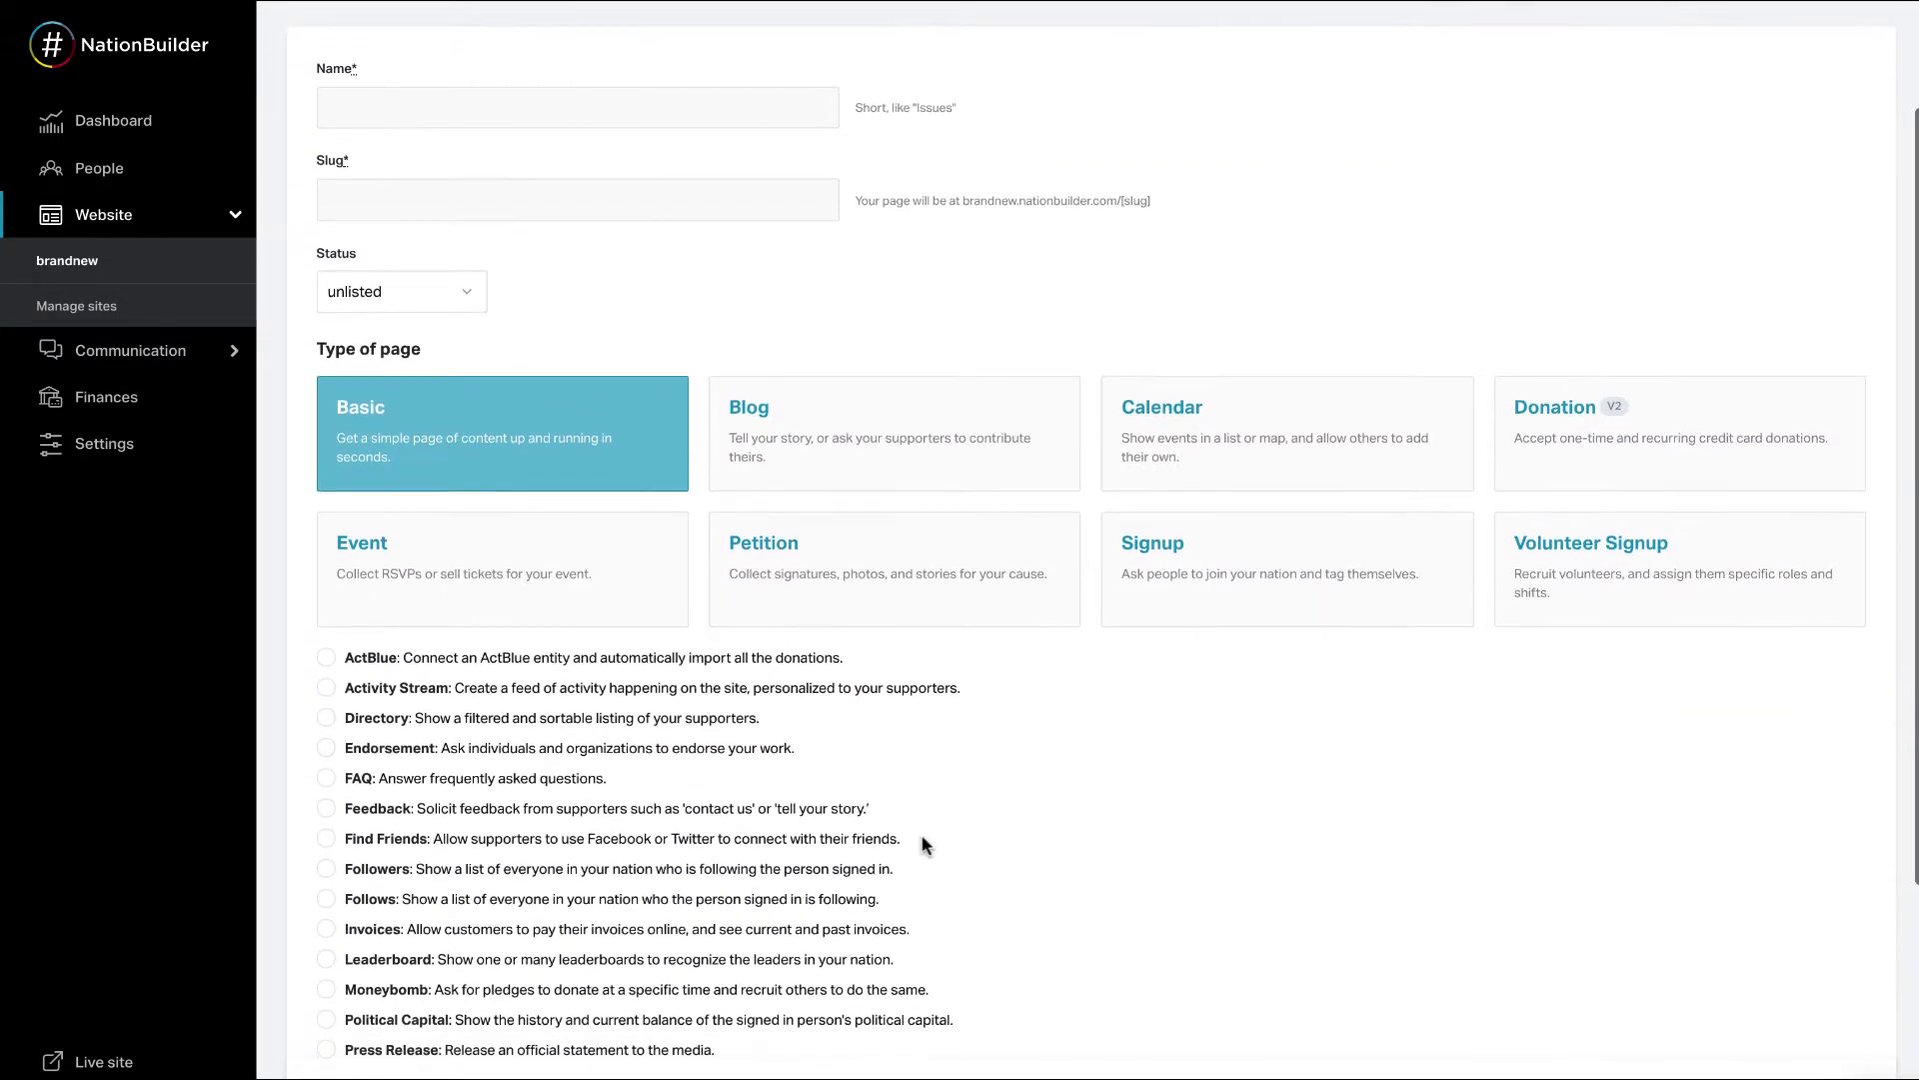
{"action": "scroll", "coordinate": [924, 845], "scroll_direction": "down", "scroll_amount": 1}
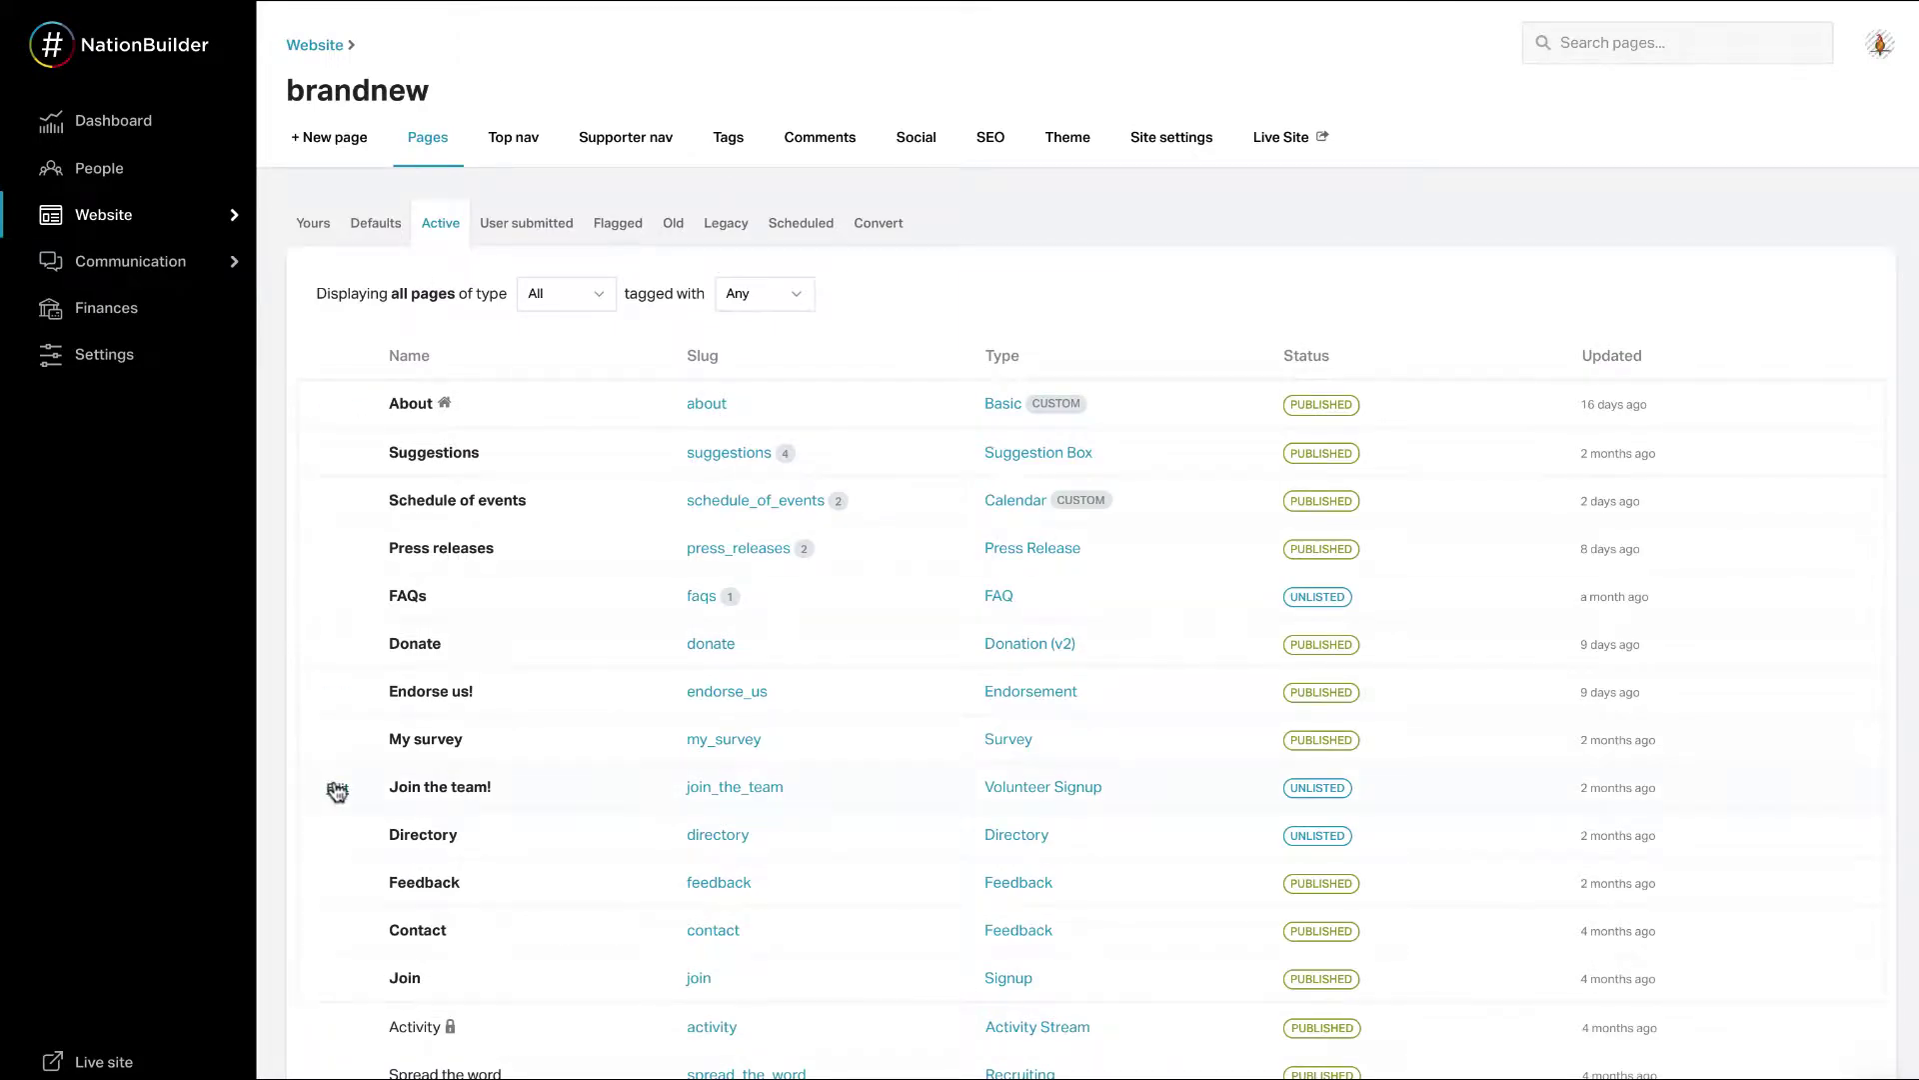
Step: Edit the 'Join the team!' page and view its volunteer signup settings
{"action": "left_click", "coordinate": [337, 787]}
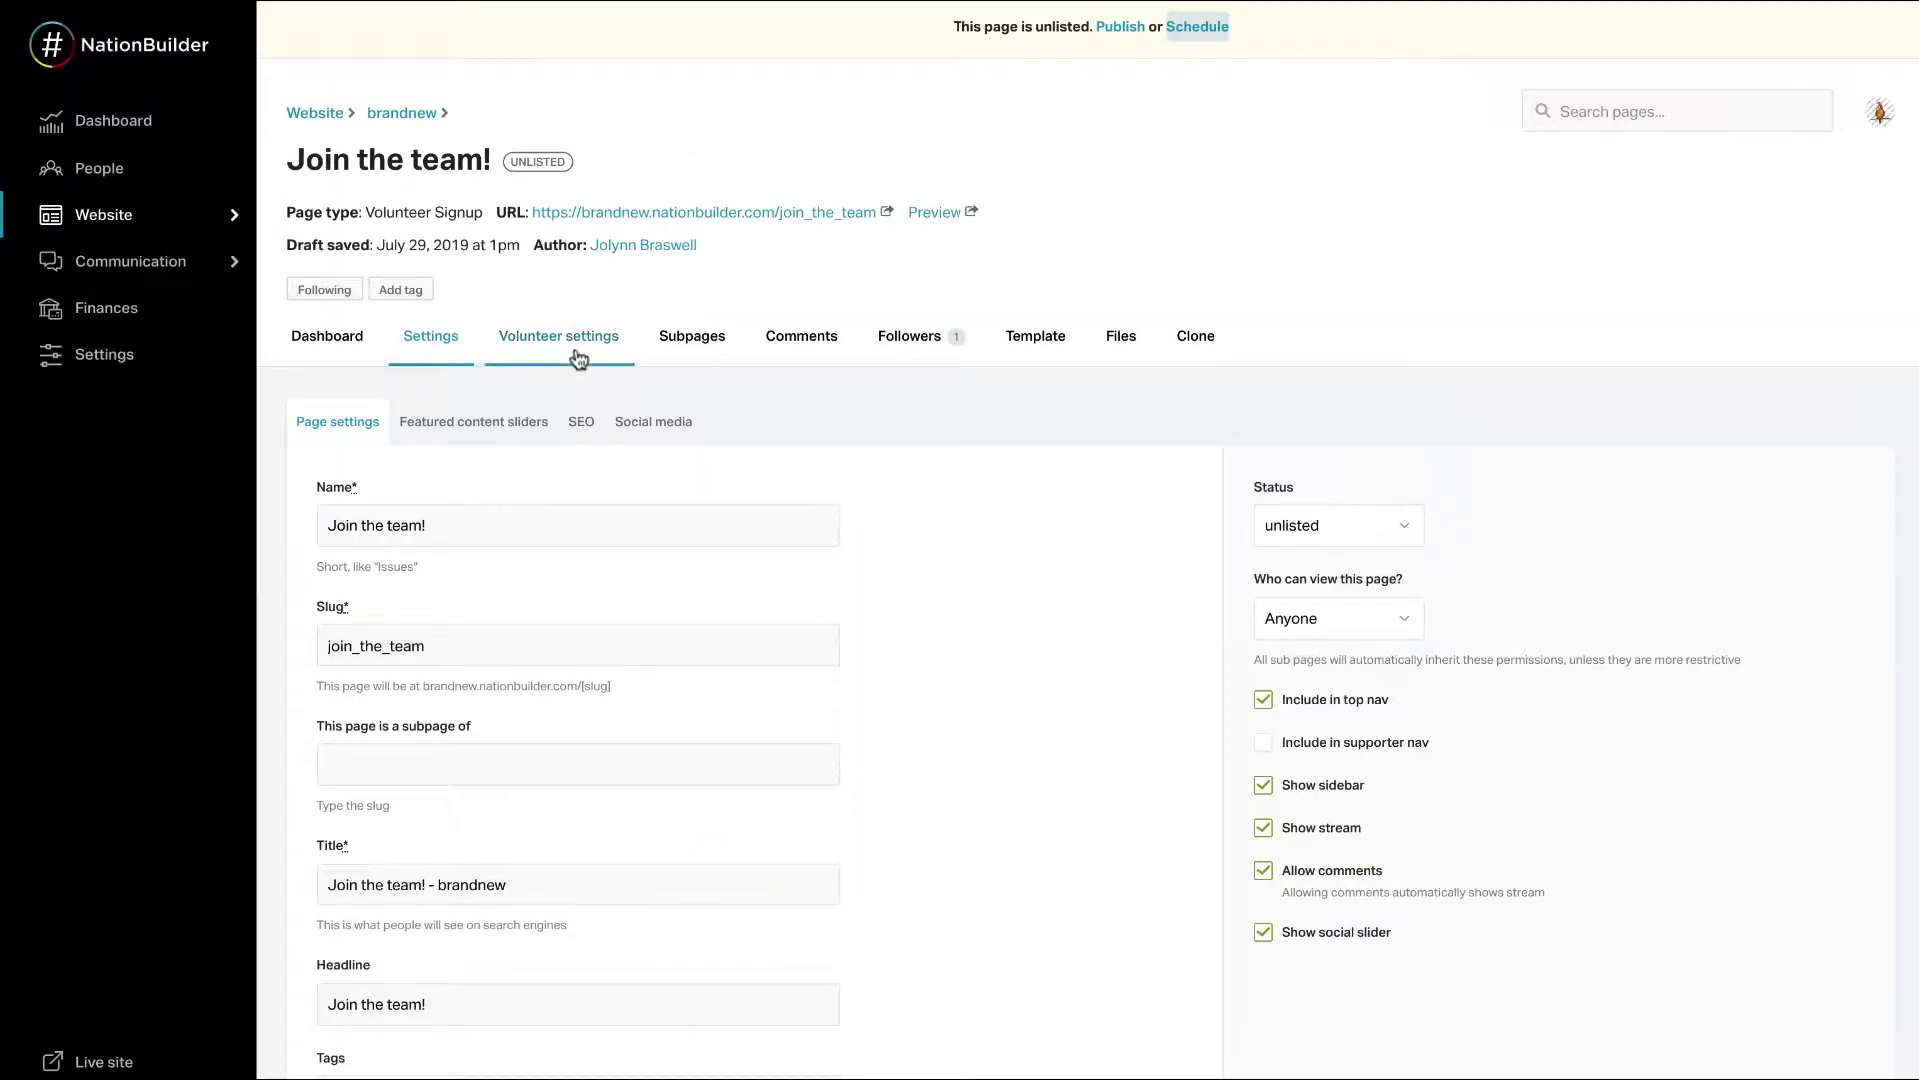
{"action": "left_click", "coordinate": [578, 357]}
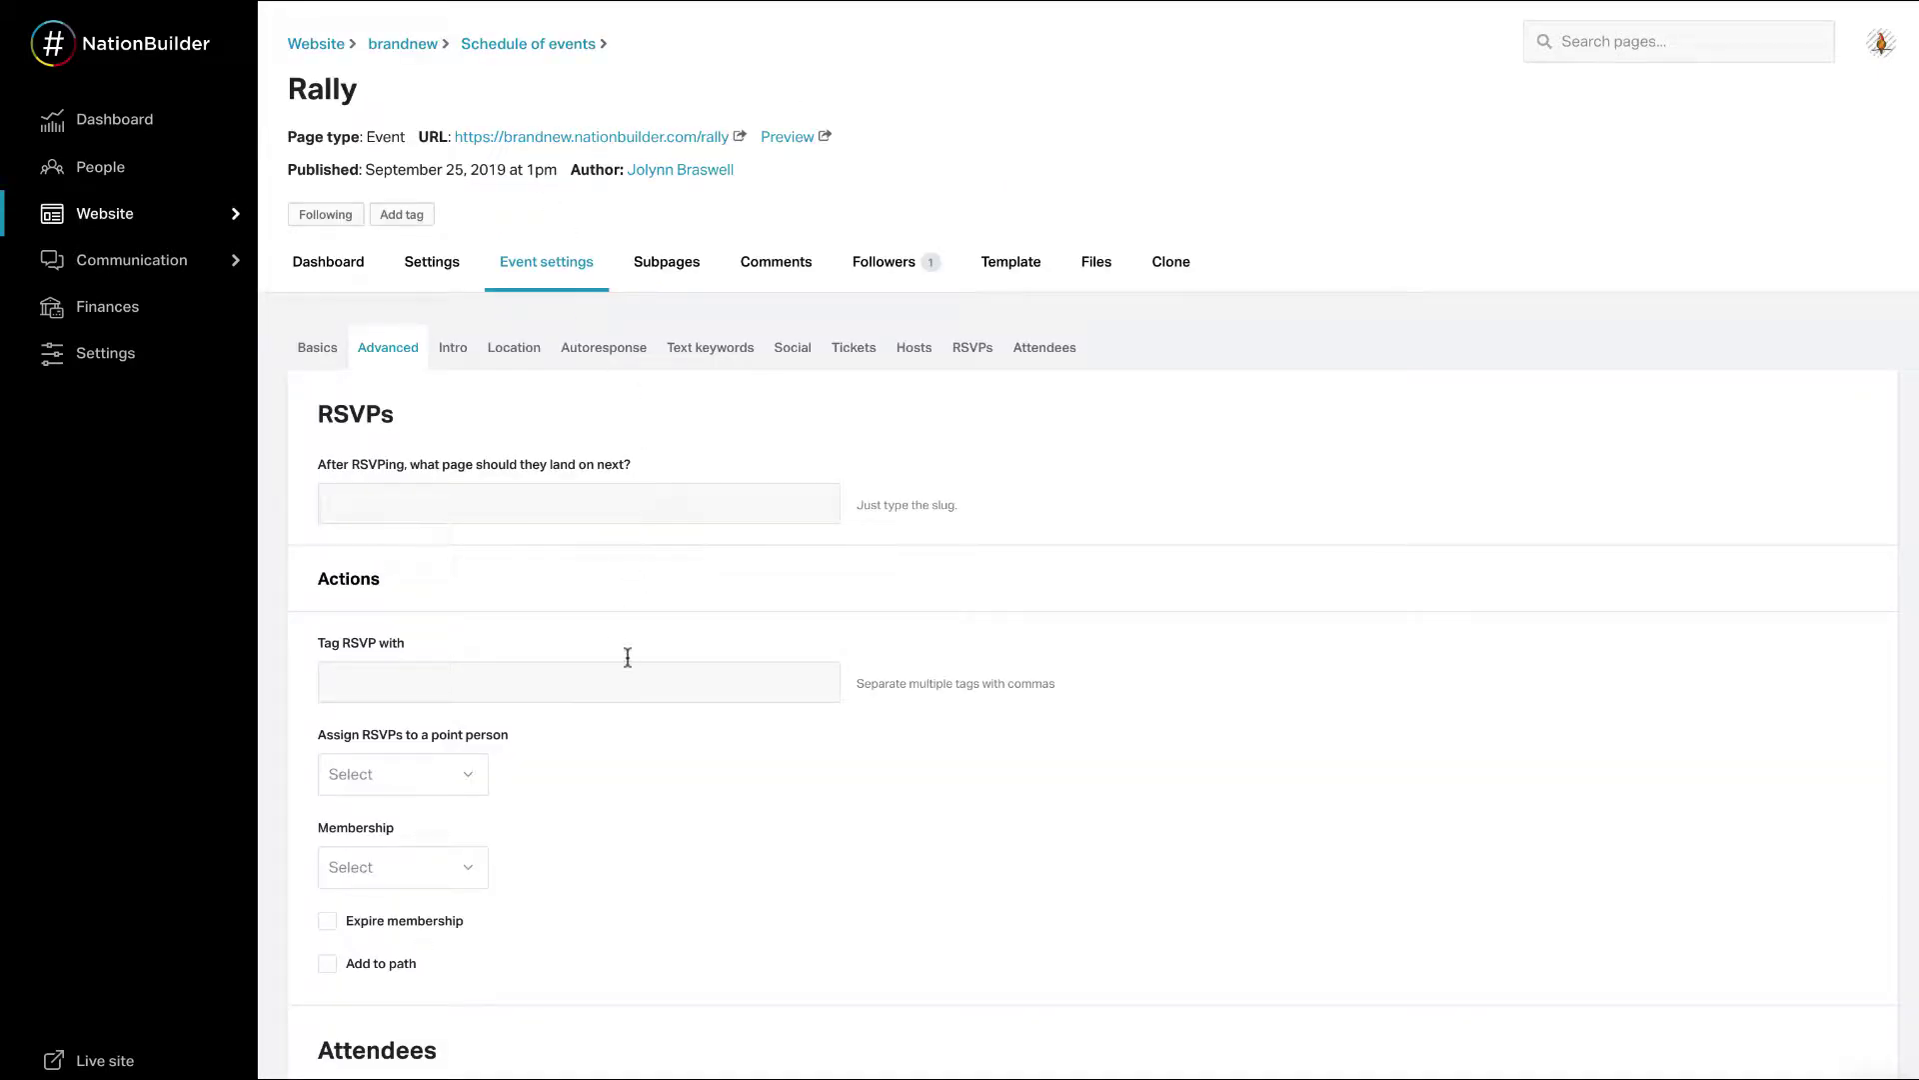
Step: Enter cleanthestreets19 as the Rally RSVP tag and save the event settings
{"action": "left_click", "coordinate": [614, 692]}
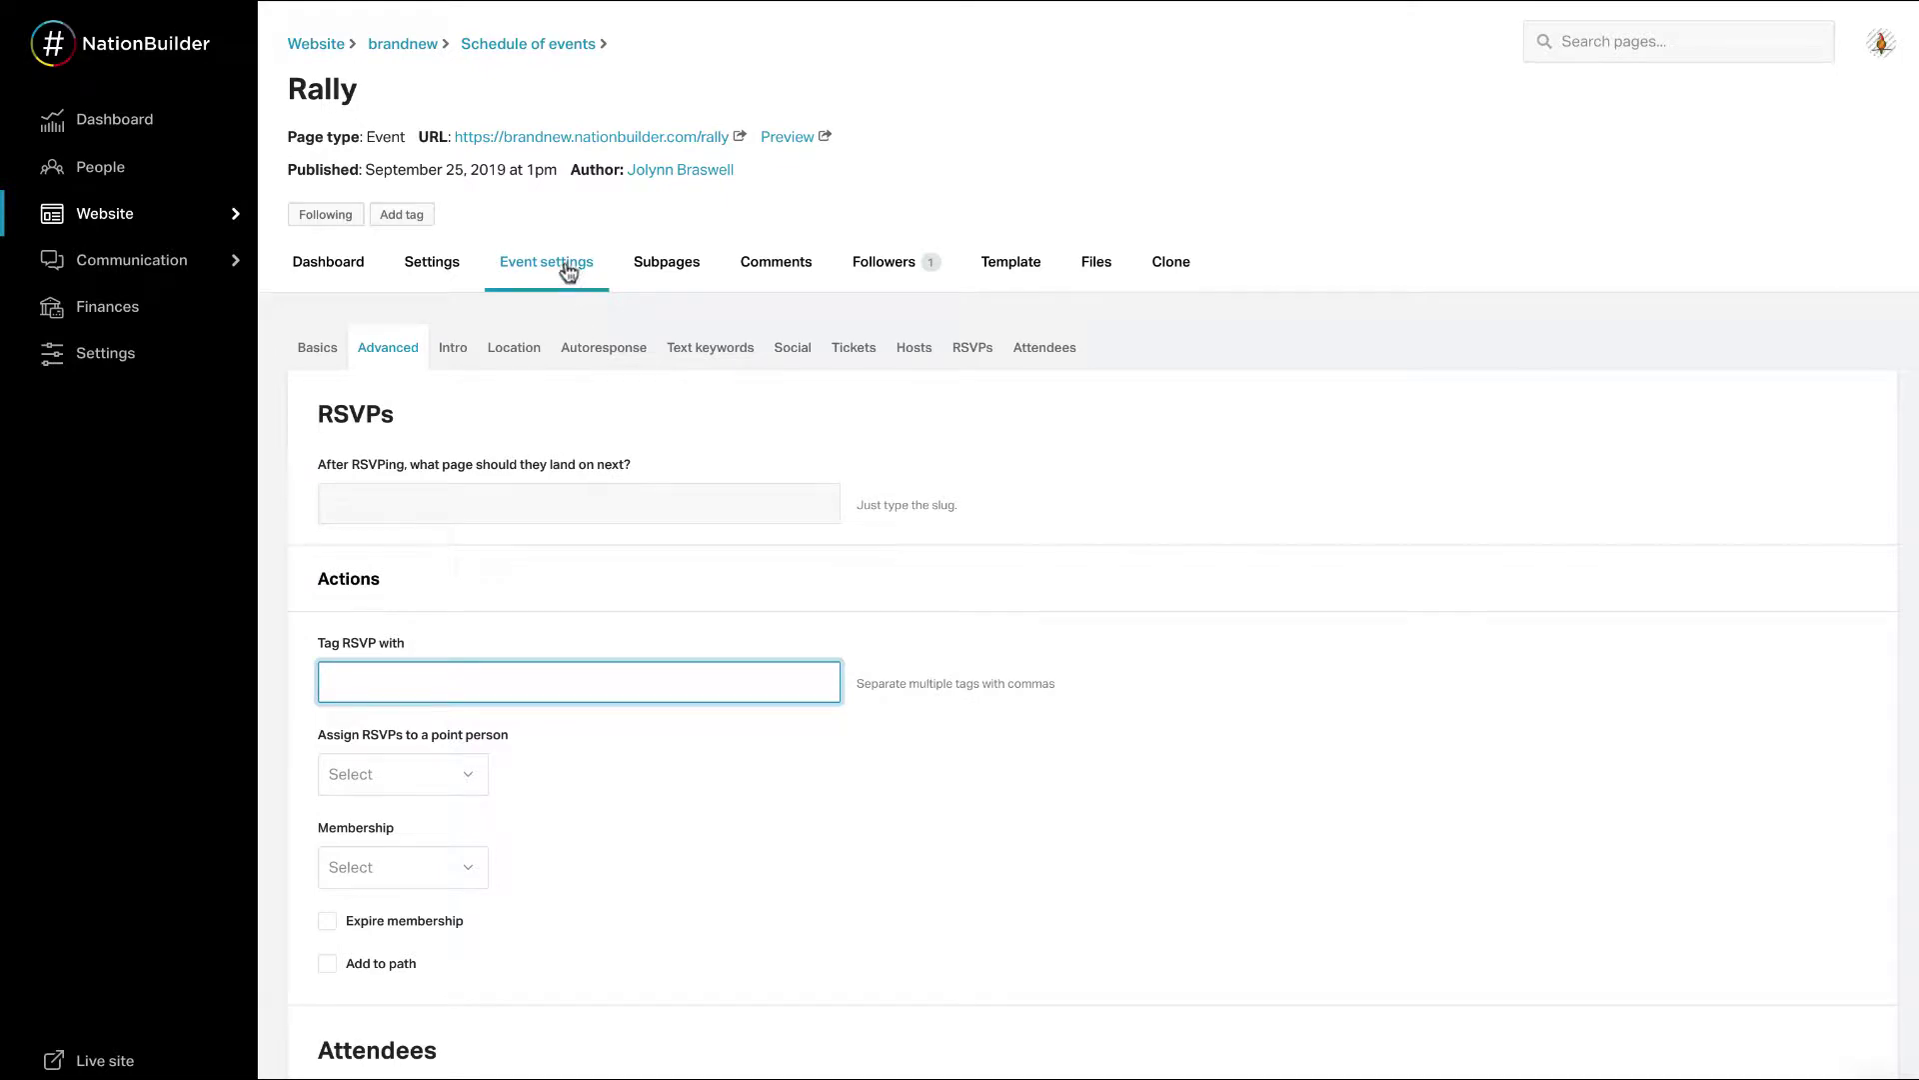
{"action": "type", "text": "cleanthestreets19"}
{"action": "left_click", "coordinate": [611, 778]}
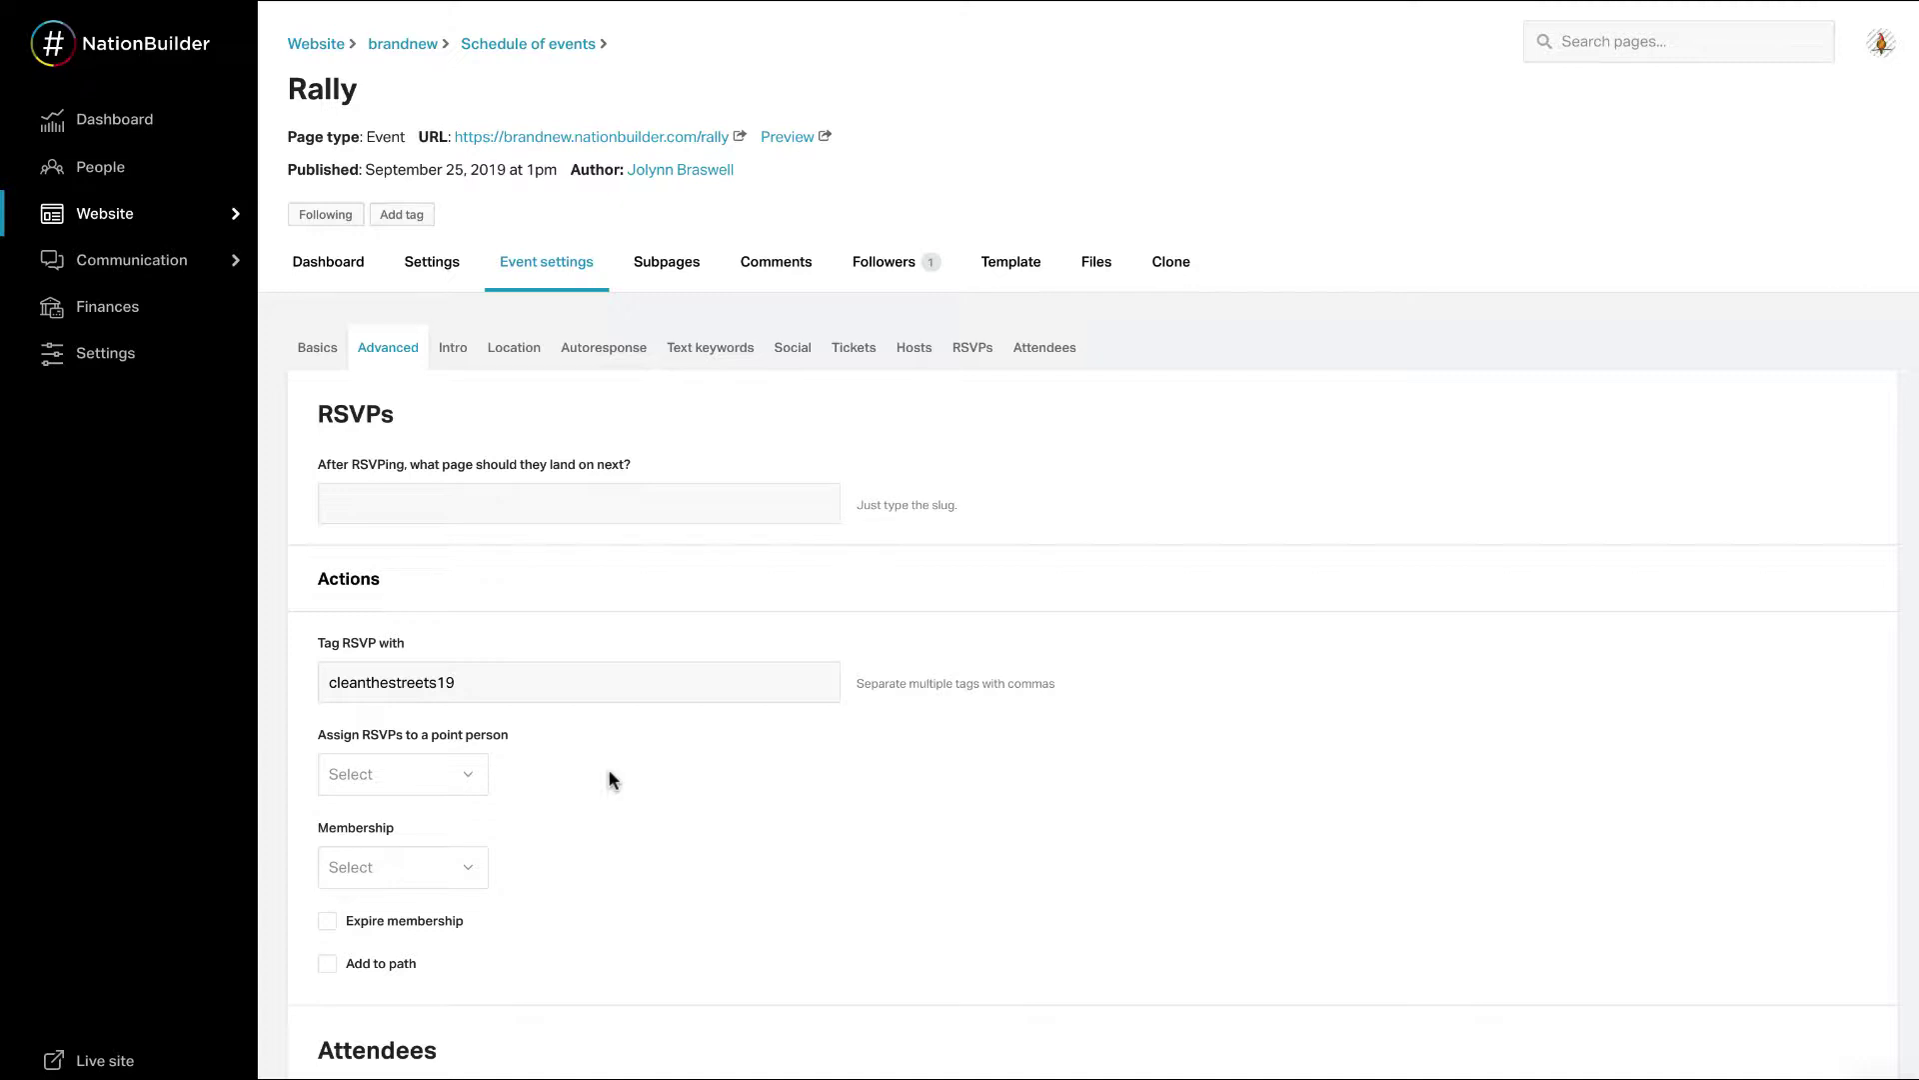
{"action": "scroll", "coordinate": [611, 778], "scroll_direction": "down", "scroll_amount": 5}
{"action": "left_click", "coordinate": [398, 1052]}
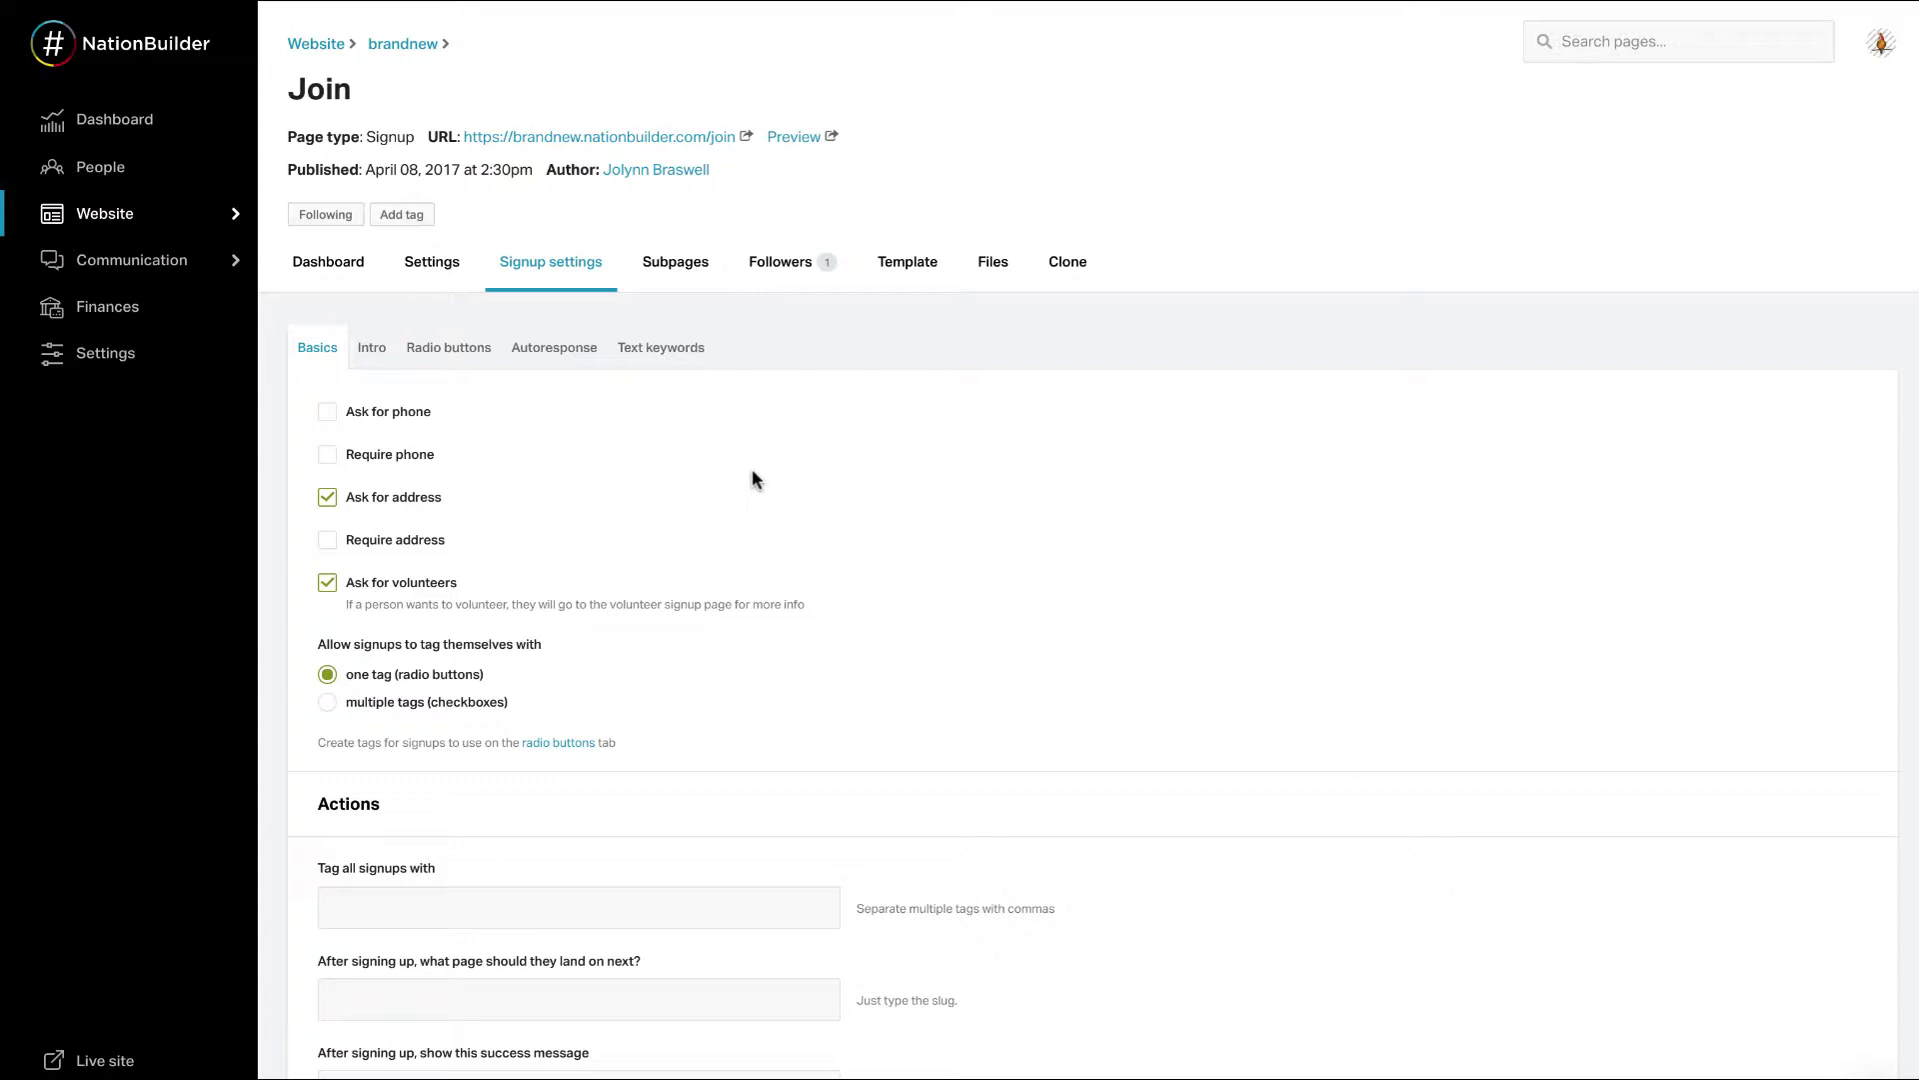
Step: Choose the staff member as point person for Join page signups and save
{"action": "scroll", "coordinate": [753, 472], "scroll_direction": "down", "scroll_amount": 1}
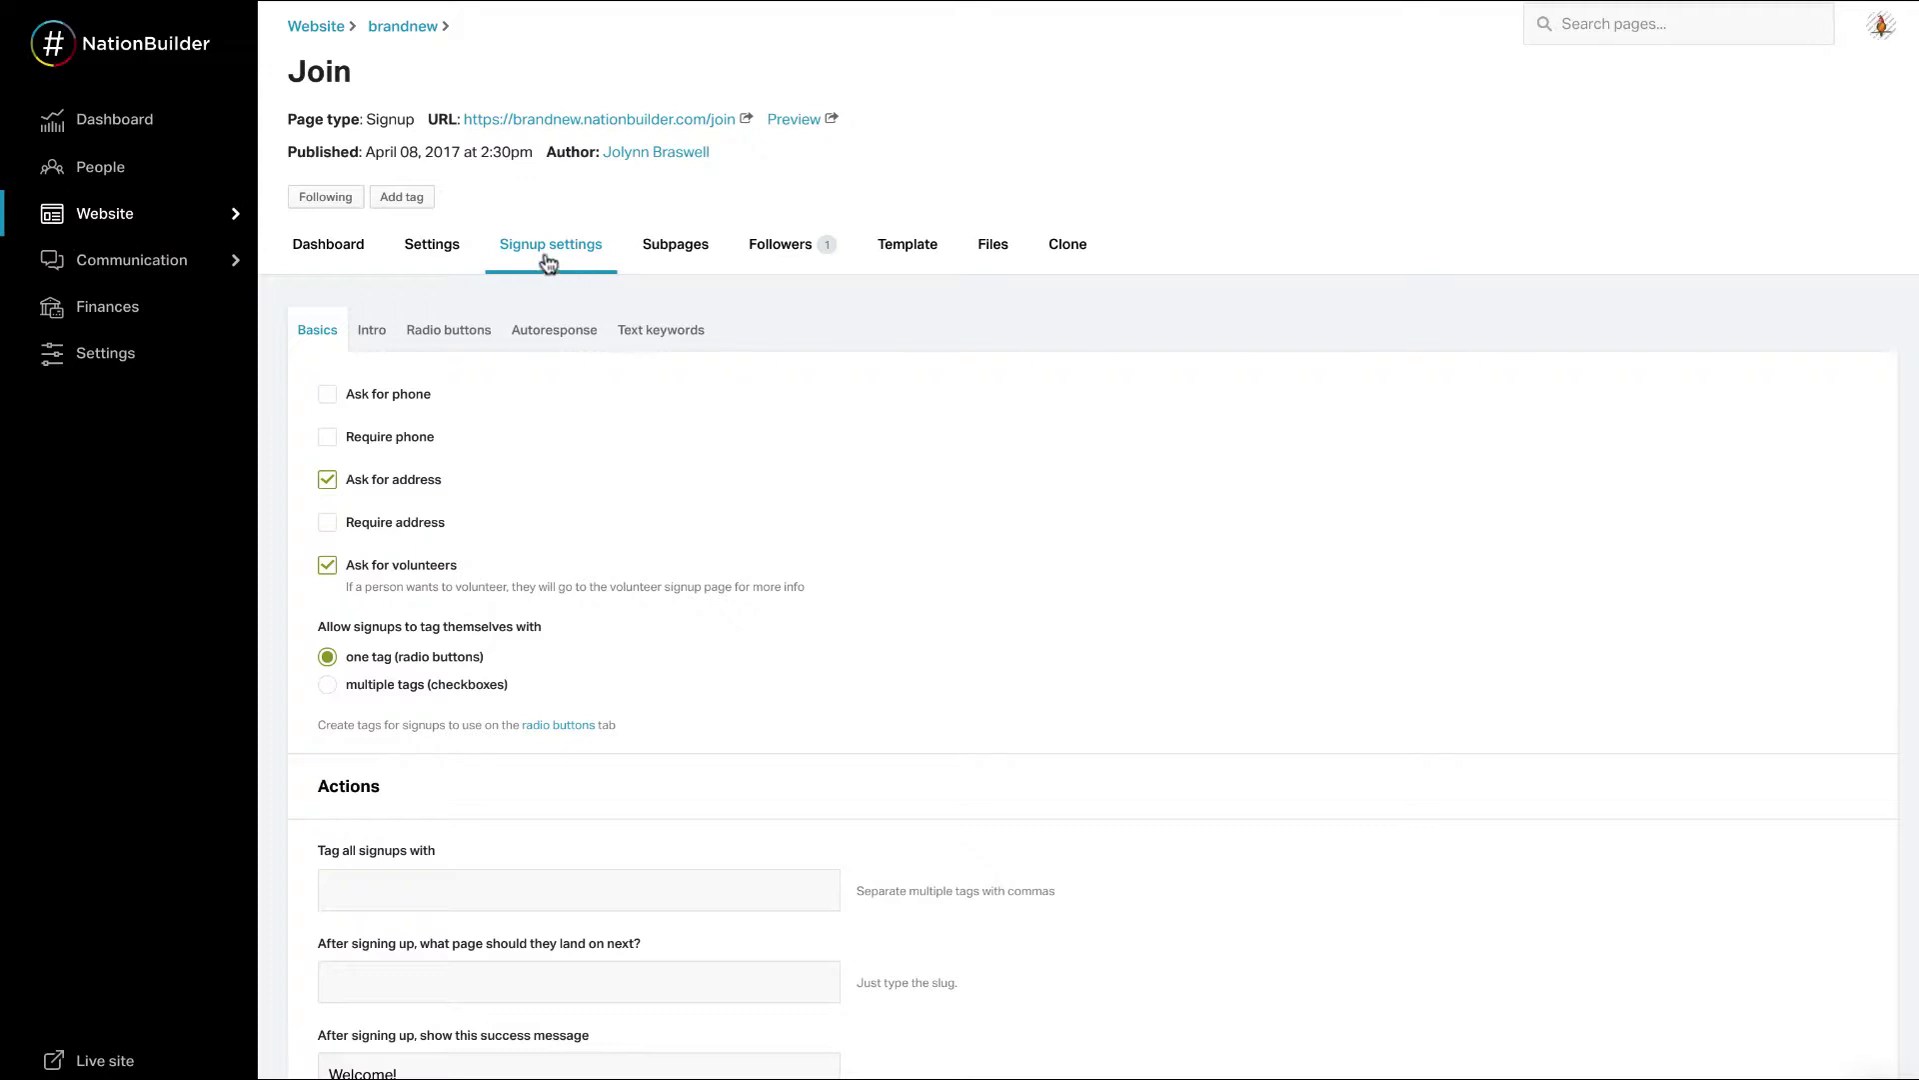
{"action": "scroll", "coordinate": [561, 480], "scroll_direction": "down", "scroll_amount": 4}
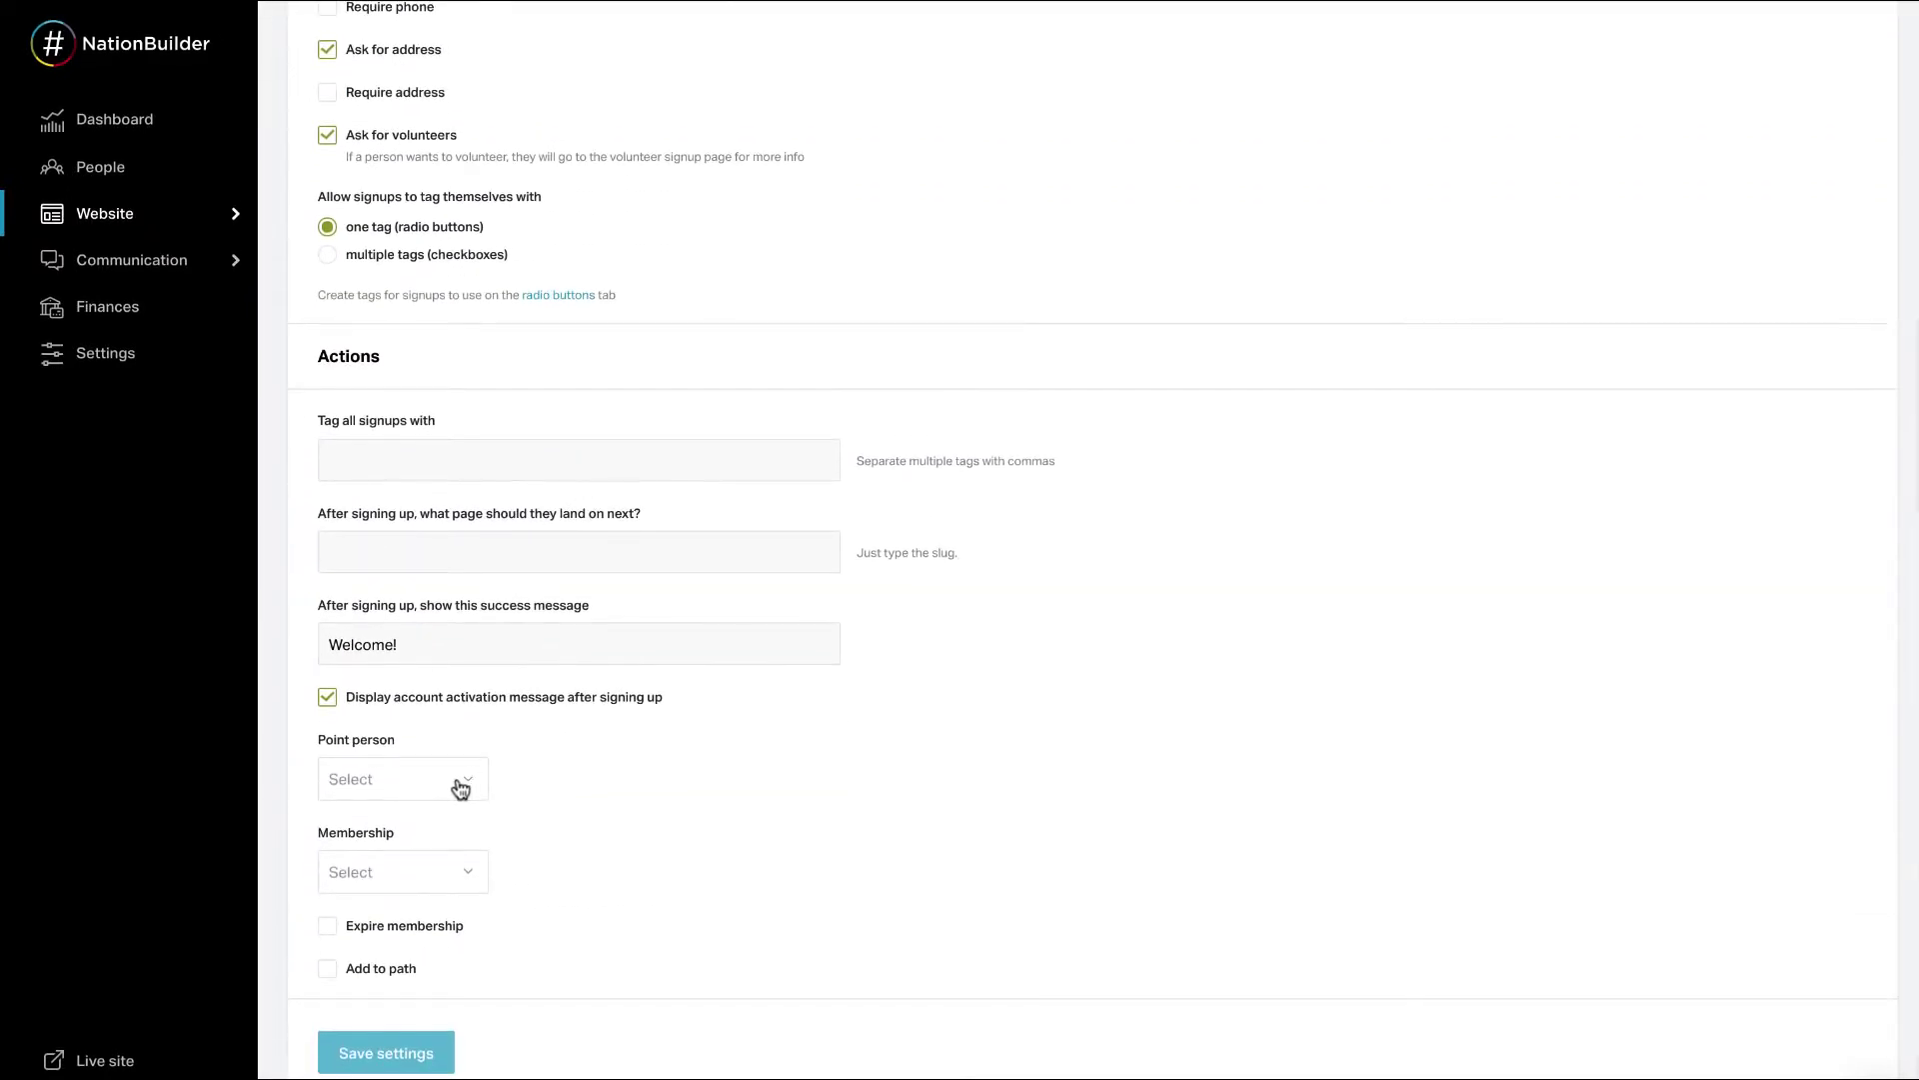
{"action": "left_click", "coordinate": [456, 780]}
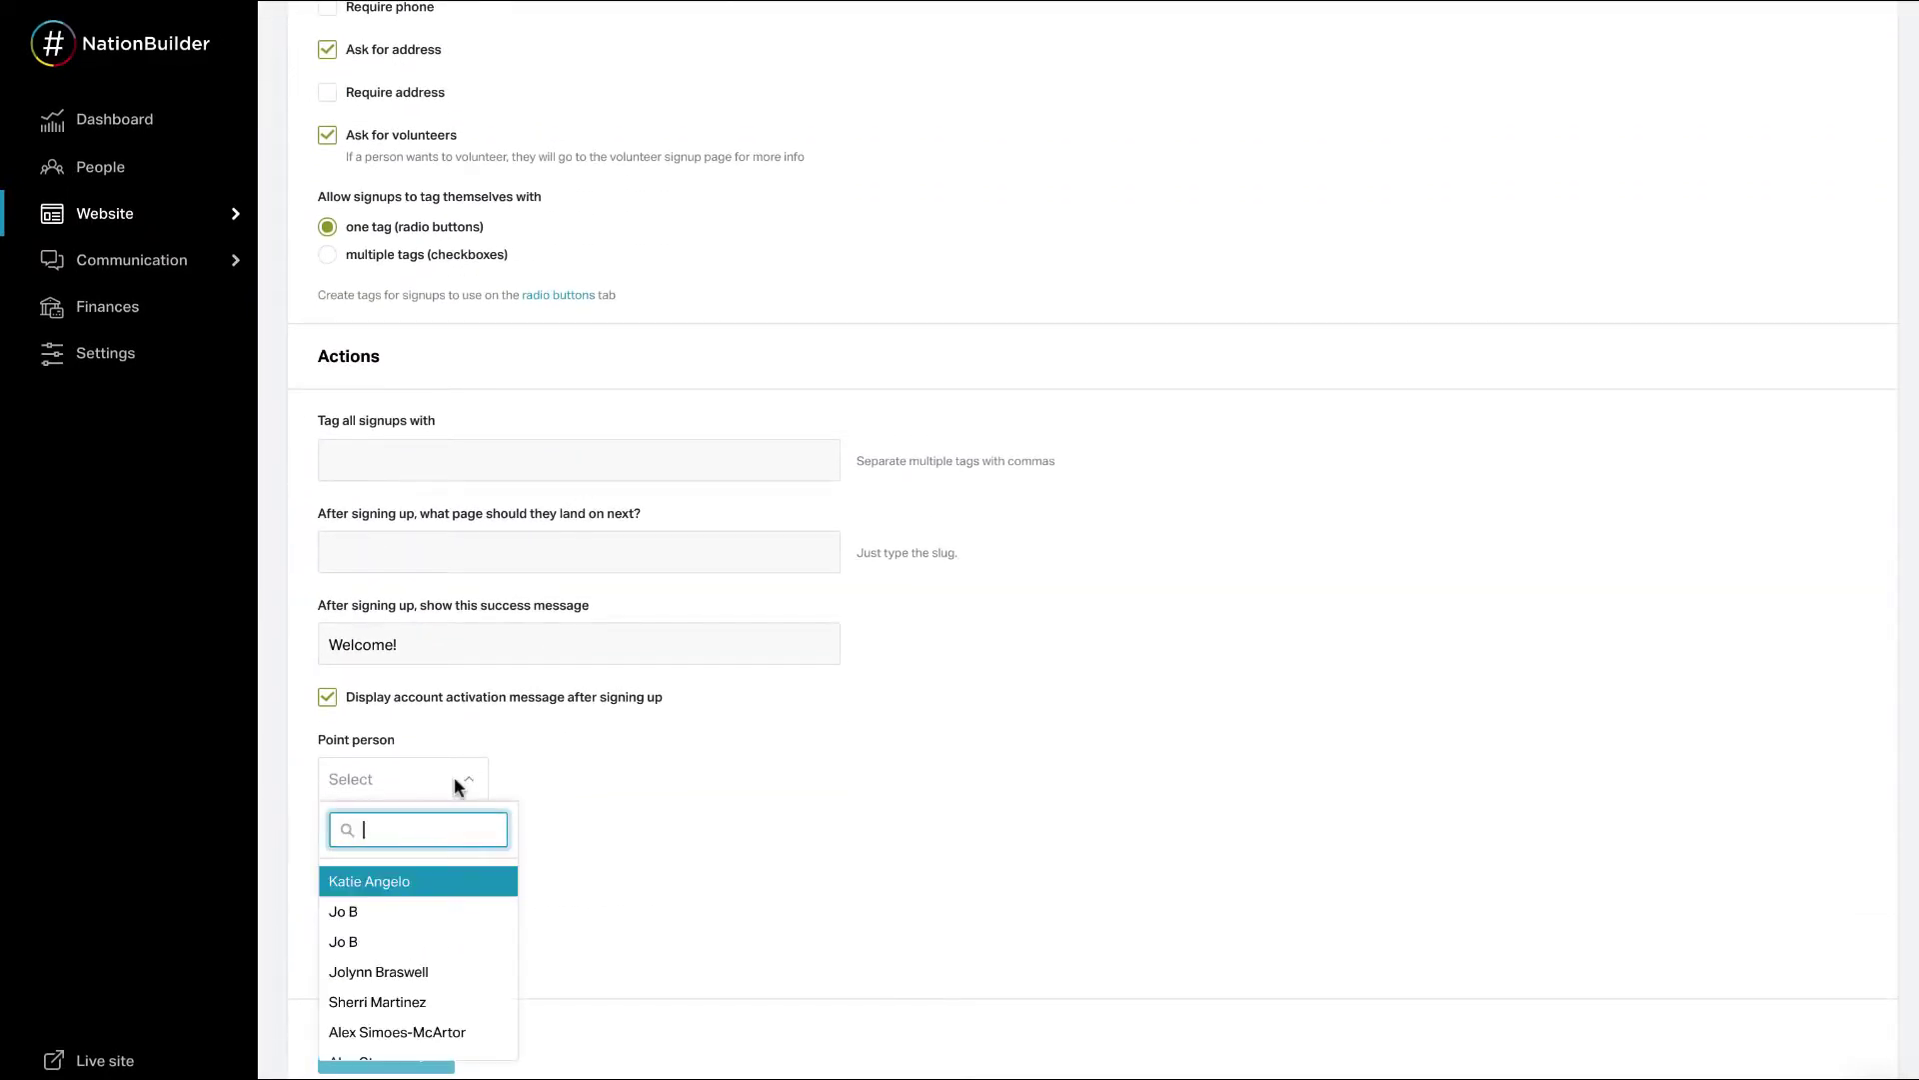
{"action": "left_click", "coordinate": [460, 972]}
{"action": "left_click", "coordinate": [380, 1050]}
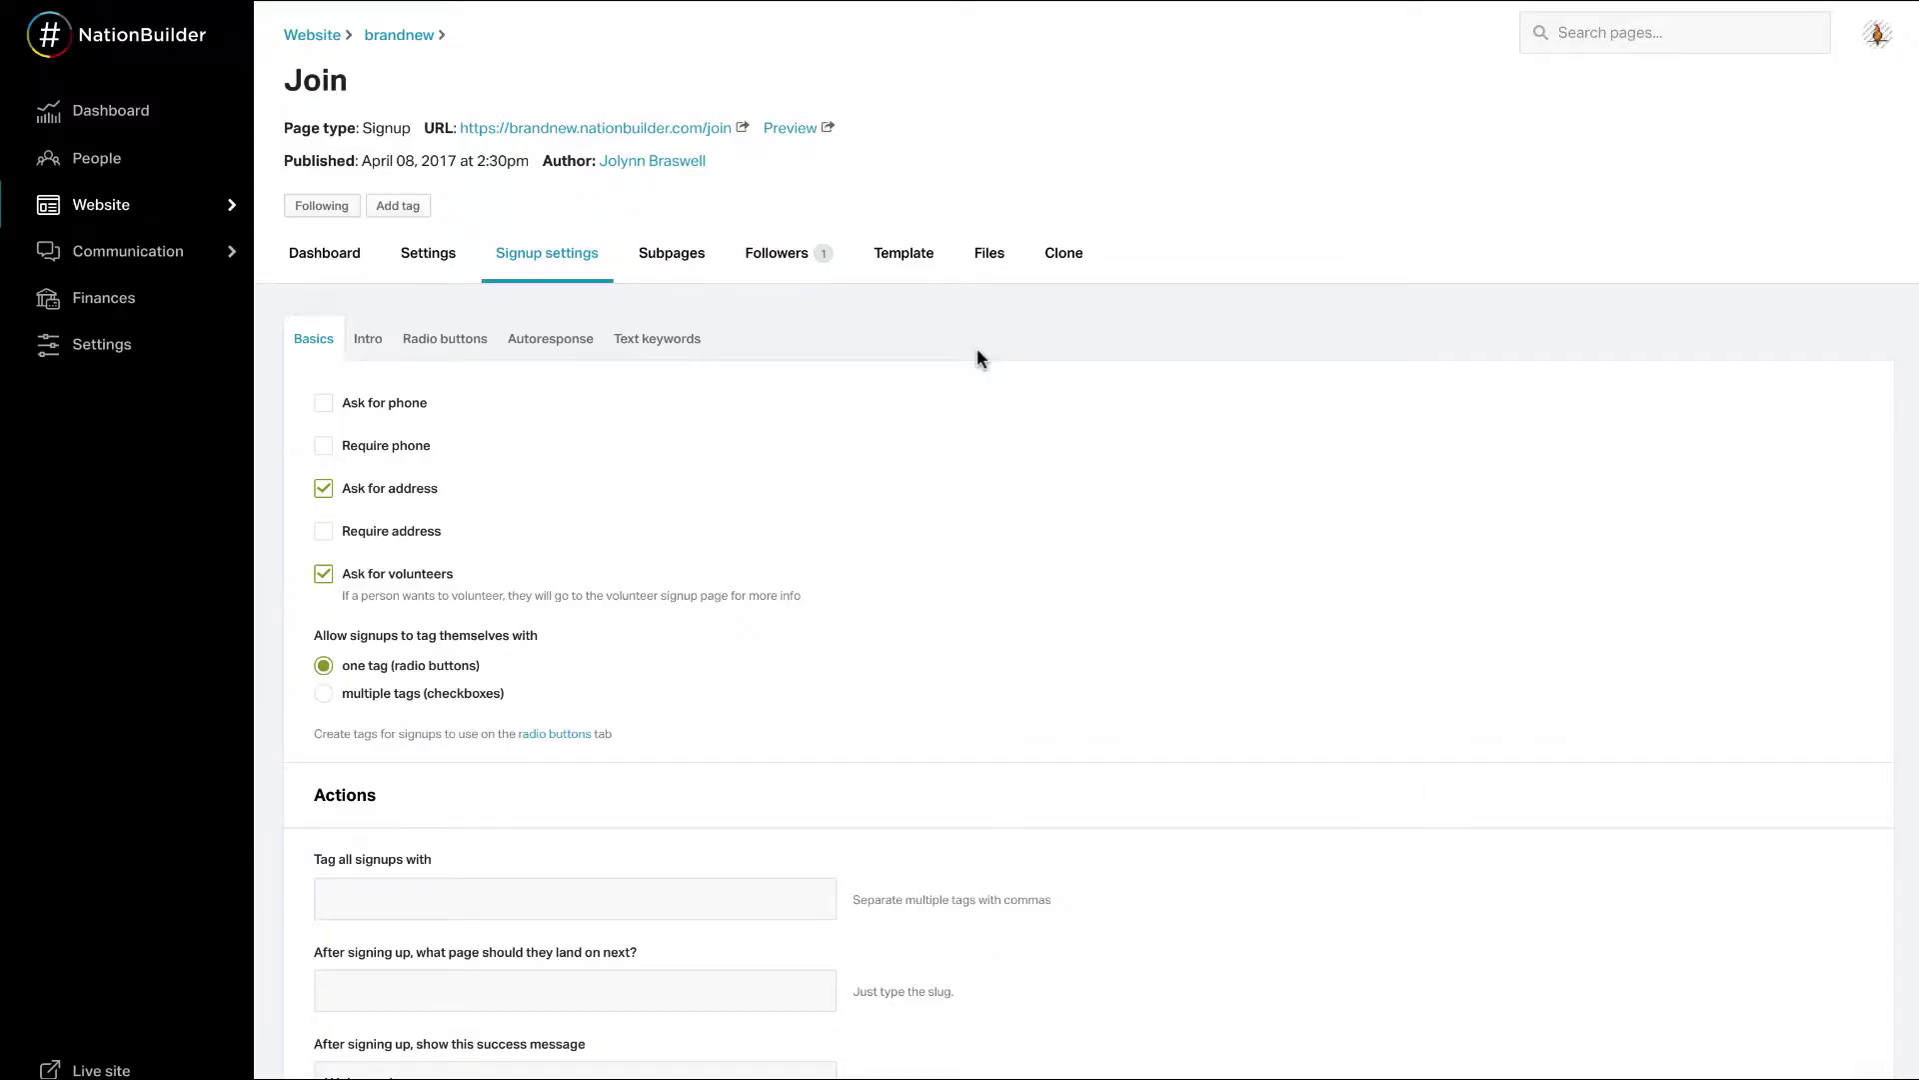
Step: Give Join page signups a Monthly membership that expires after 6 months
{"action": "scroll", "coordinate": [914, 514], "scroll_direction": "down", "scroll_amount": 4}
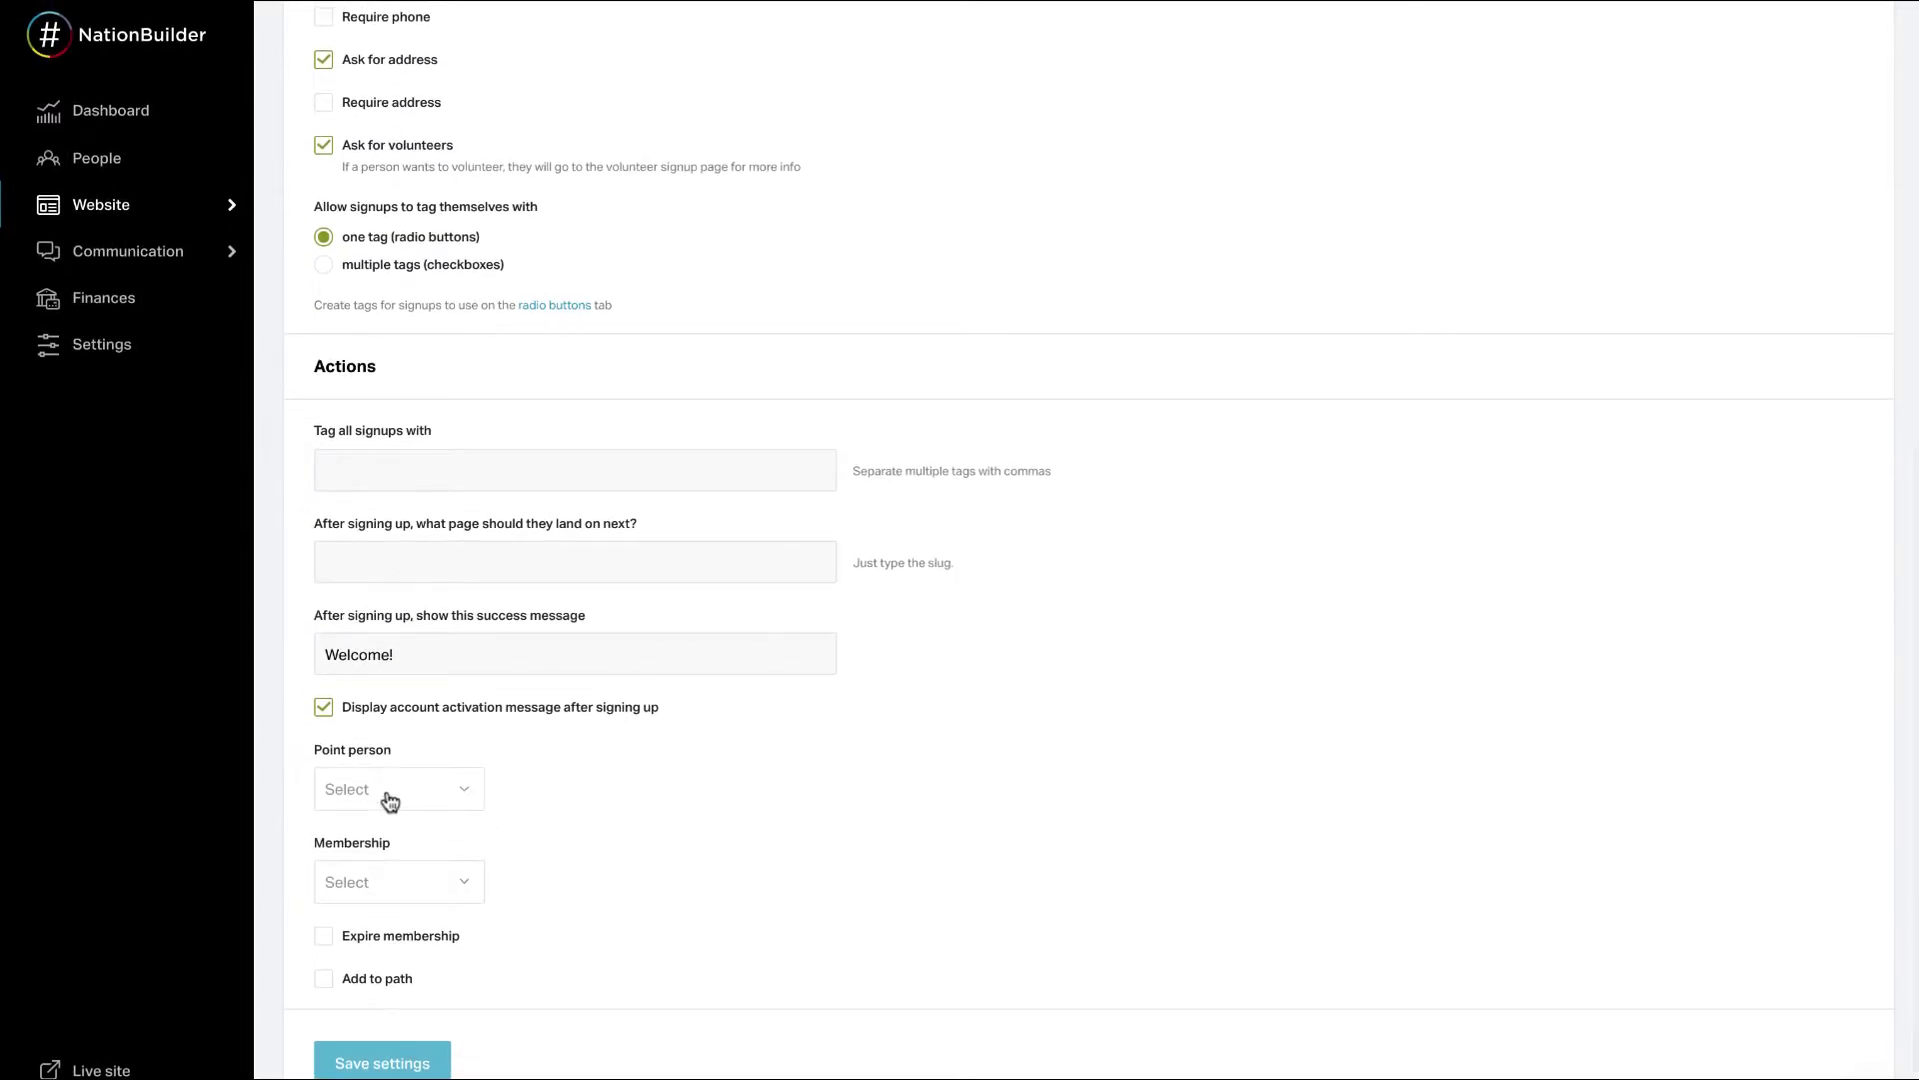
{"action": "scroll", "coordinate": [408, 868], "scroll_direction": "up", "scroll_amount": 3}
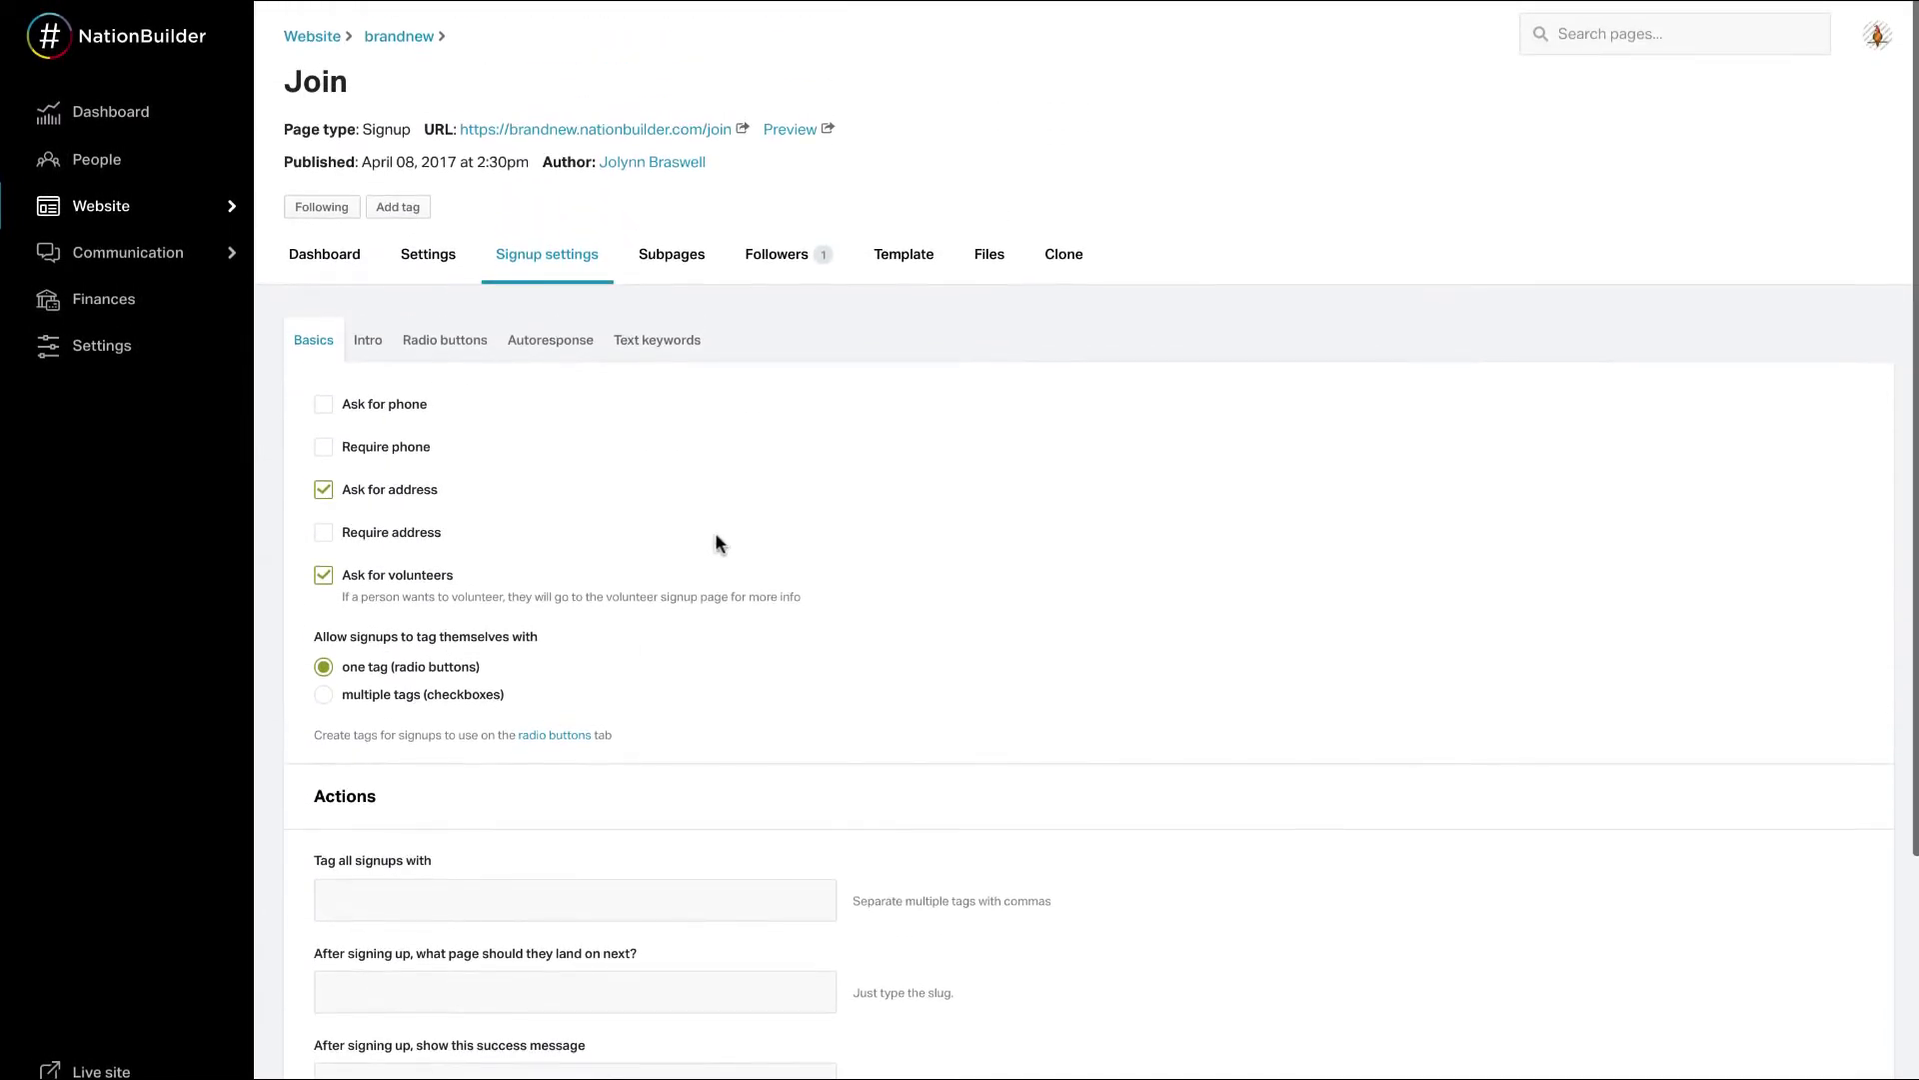
{"action": "scroll", "coordinate": [726, 529], "scroll_direction": "down", "scroll_amount": 1}
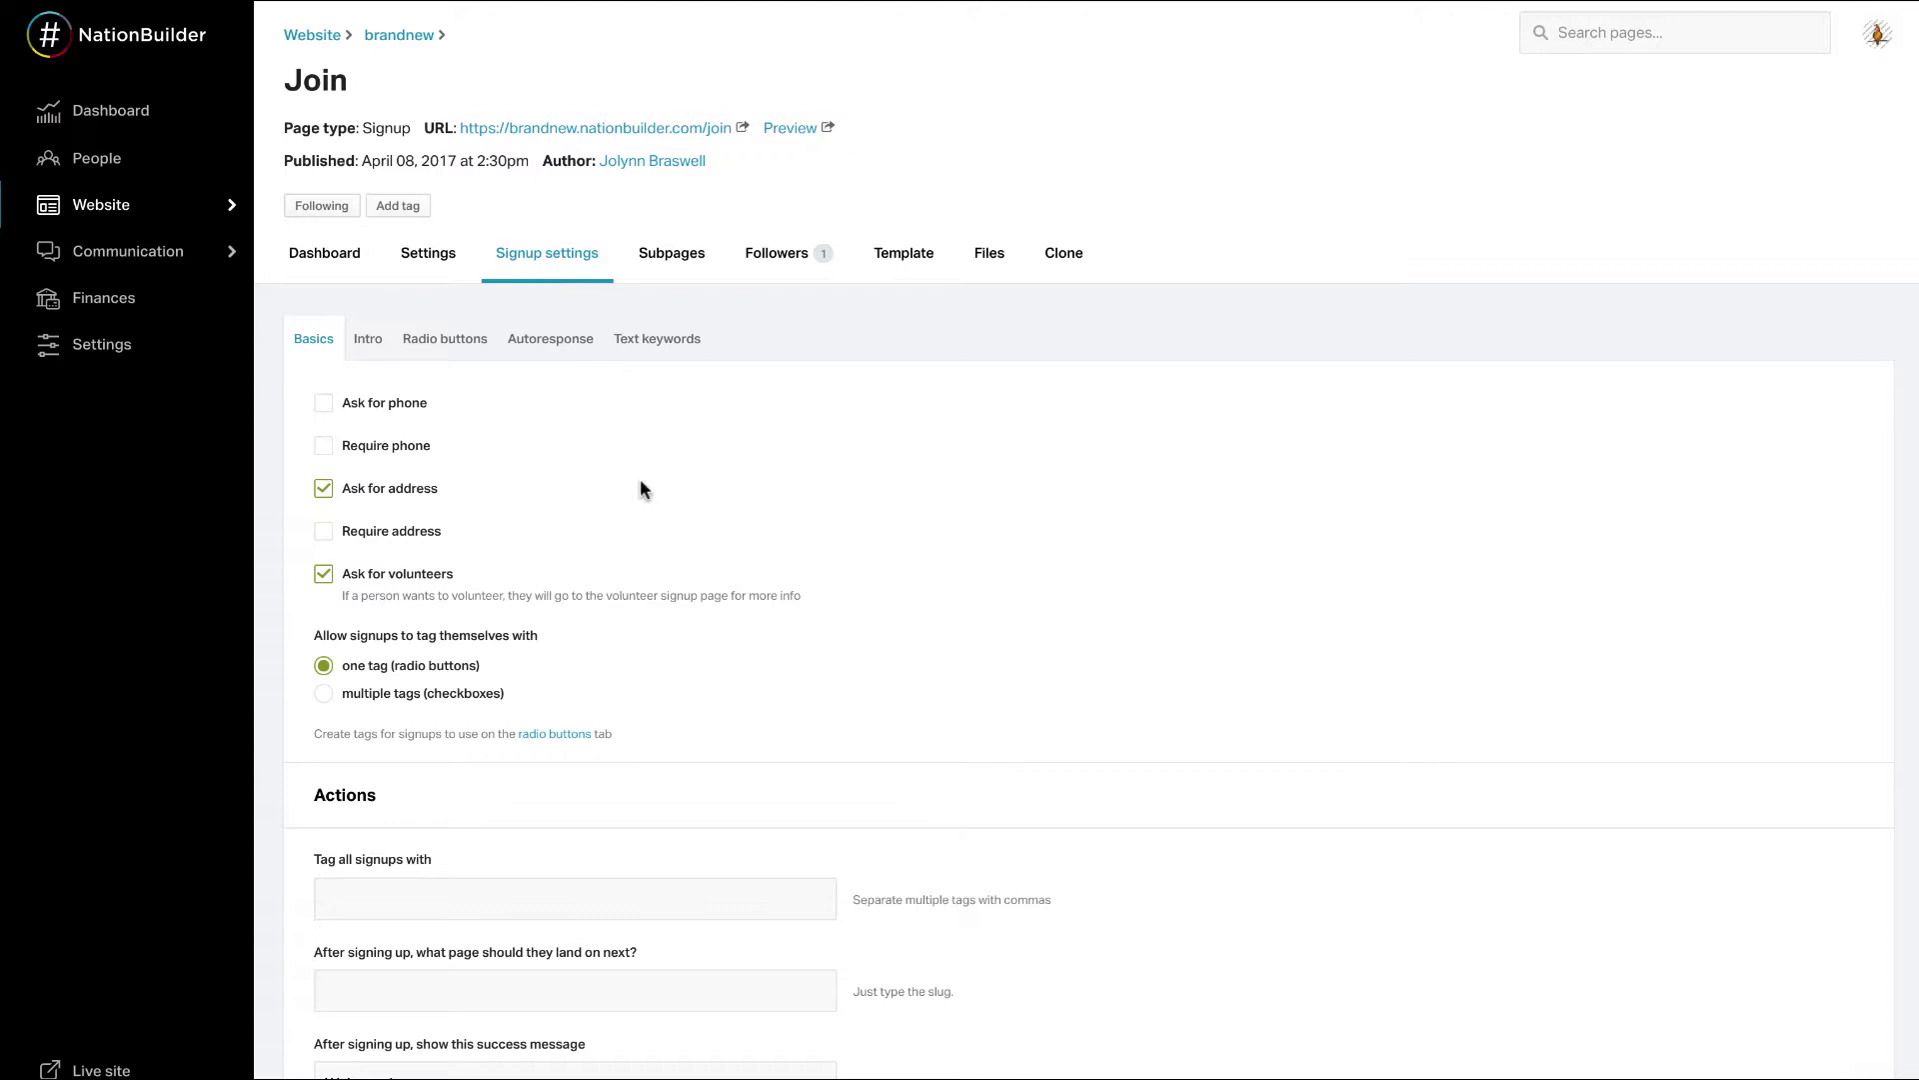
{"action": "scroll", "coordinate": [643, 489], "scroll_direction": "down", "scroll_amount": 4}
{"action": "left_click", "coordinate": [459, 884]}
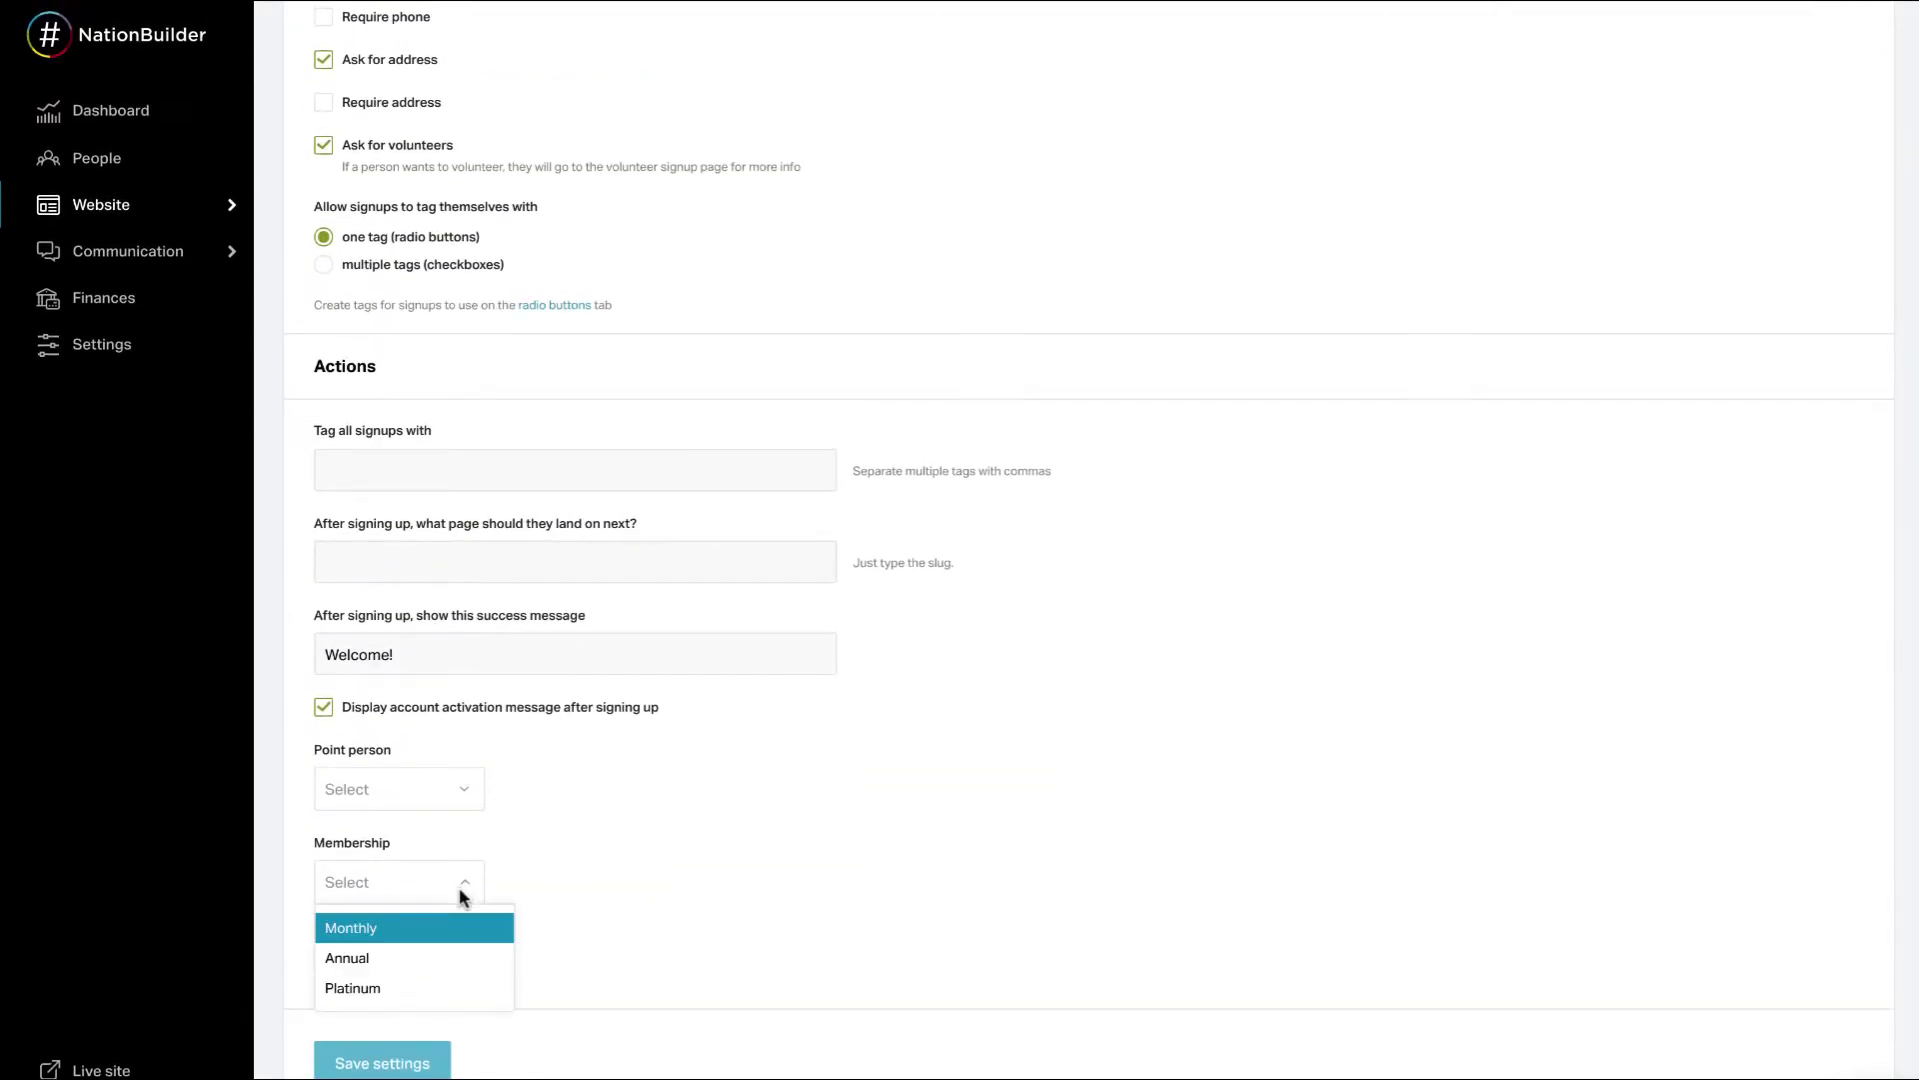
{"action": "left_click", "coordinate": [447, 942]}
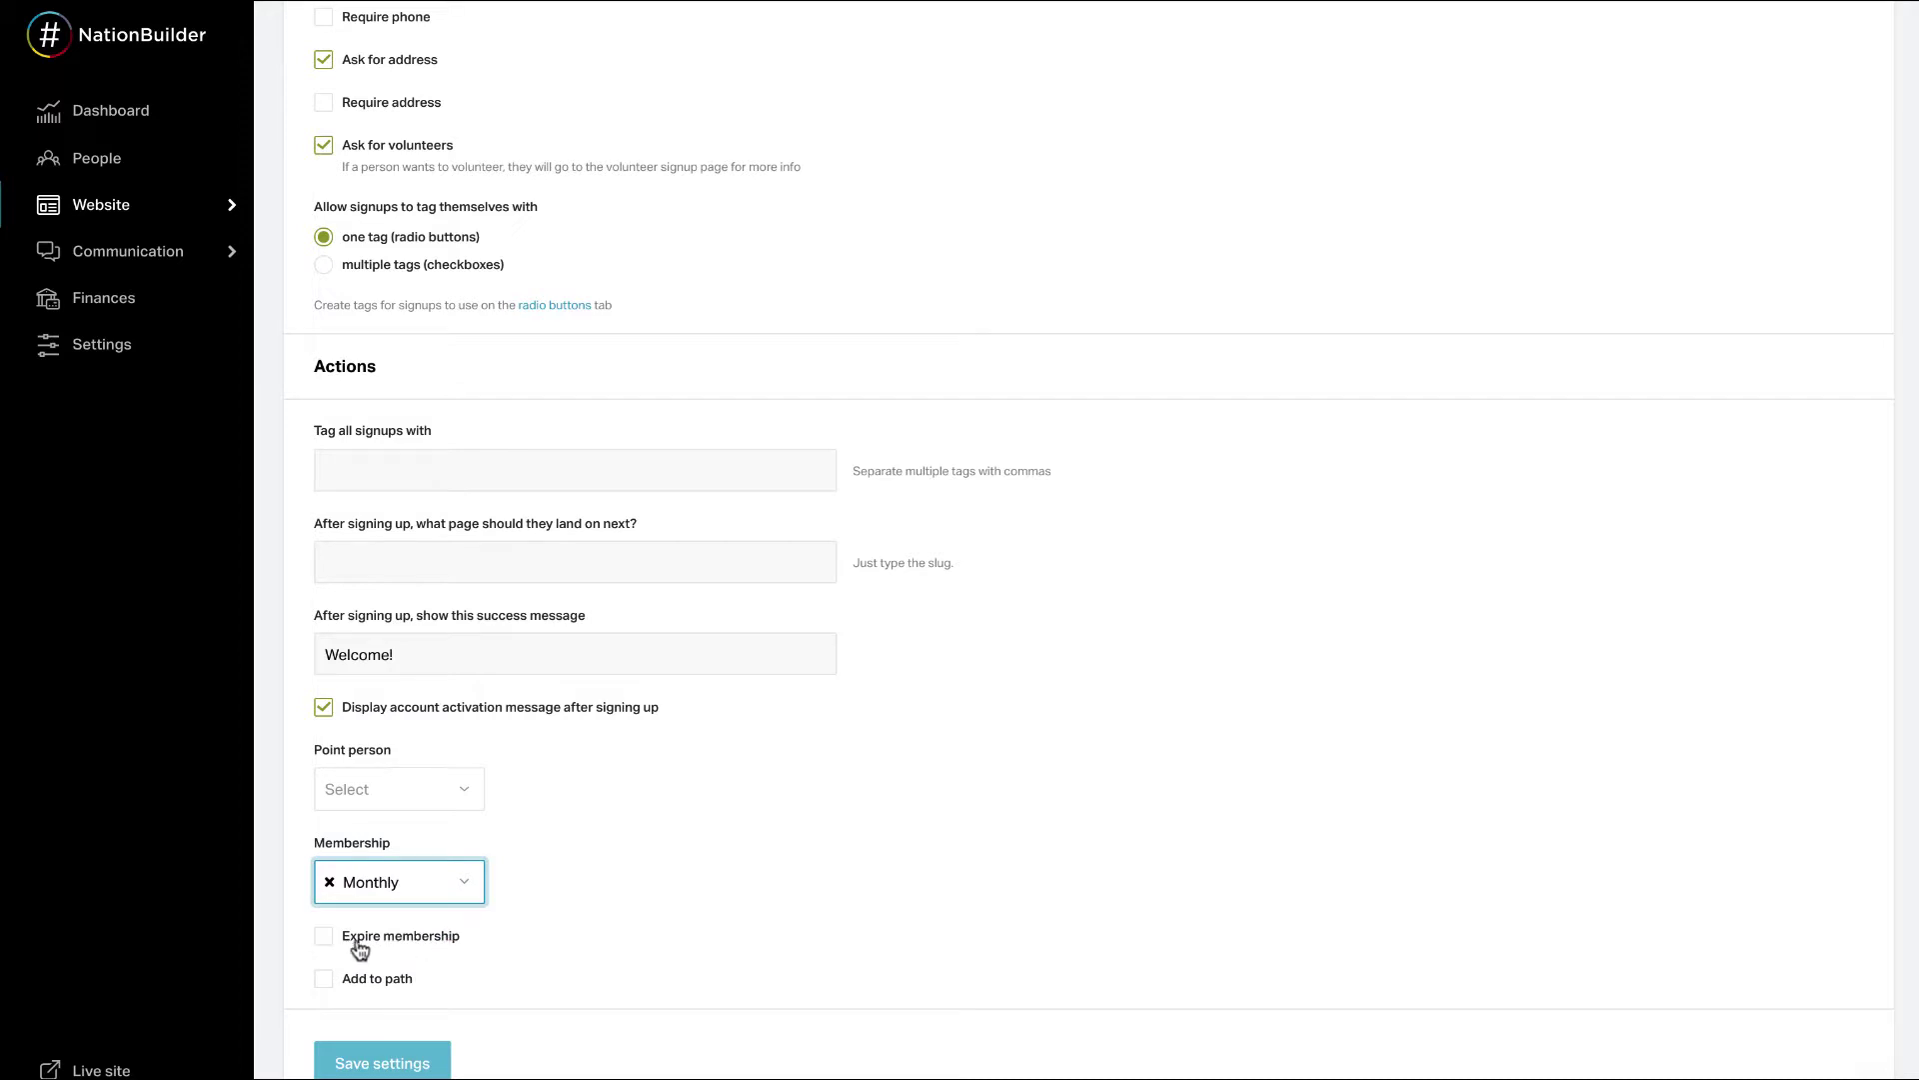
{"action": "left_click", "coordinate": [323, 937]}
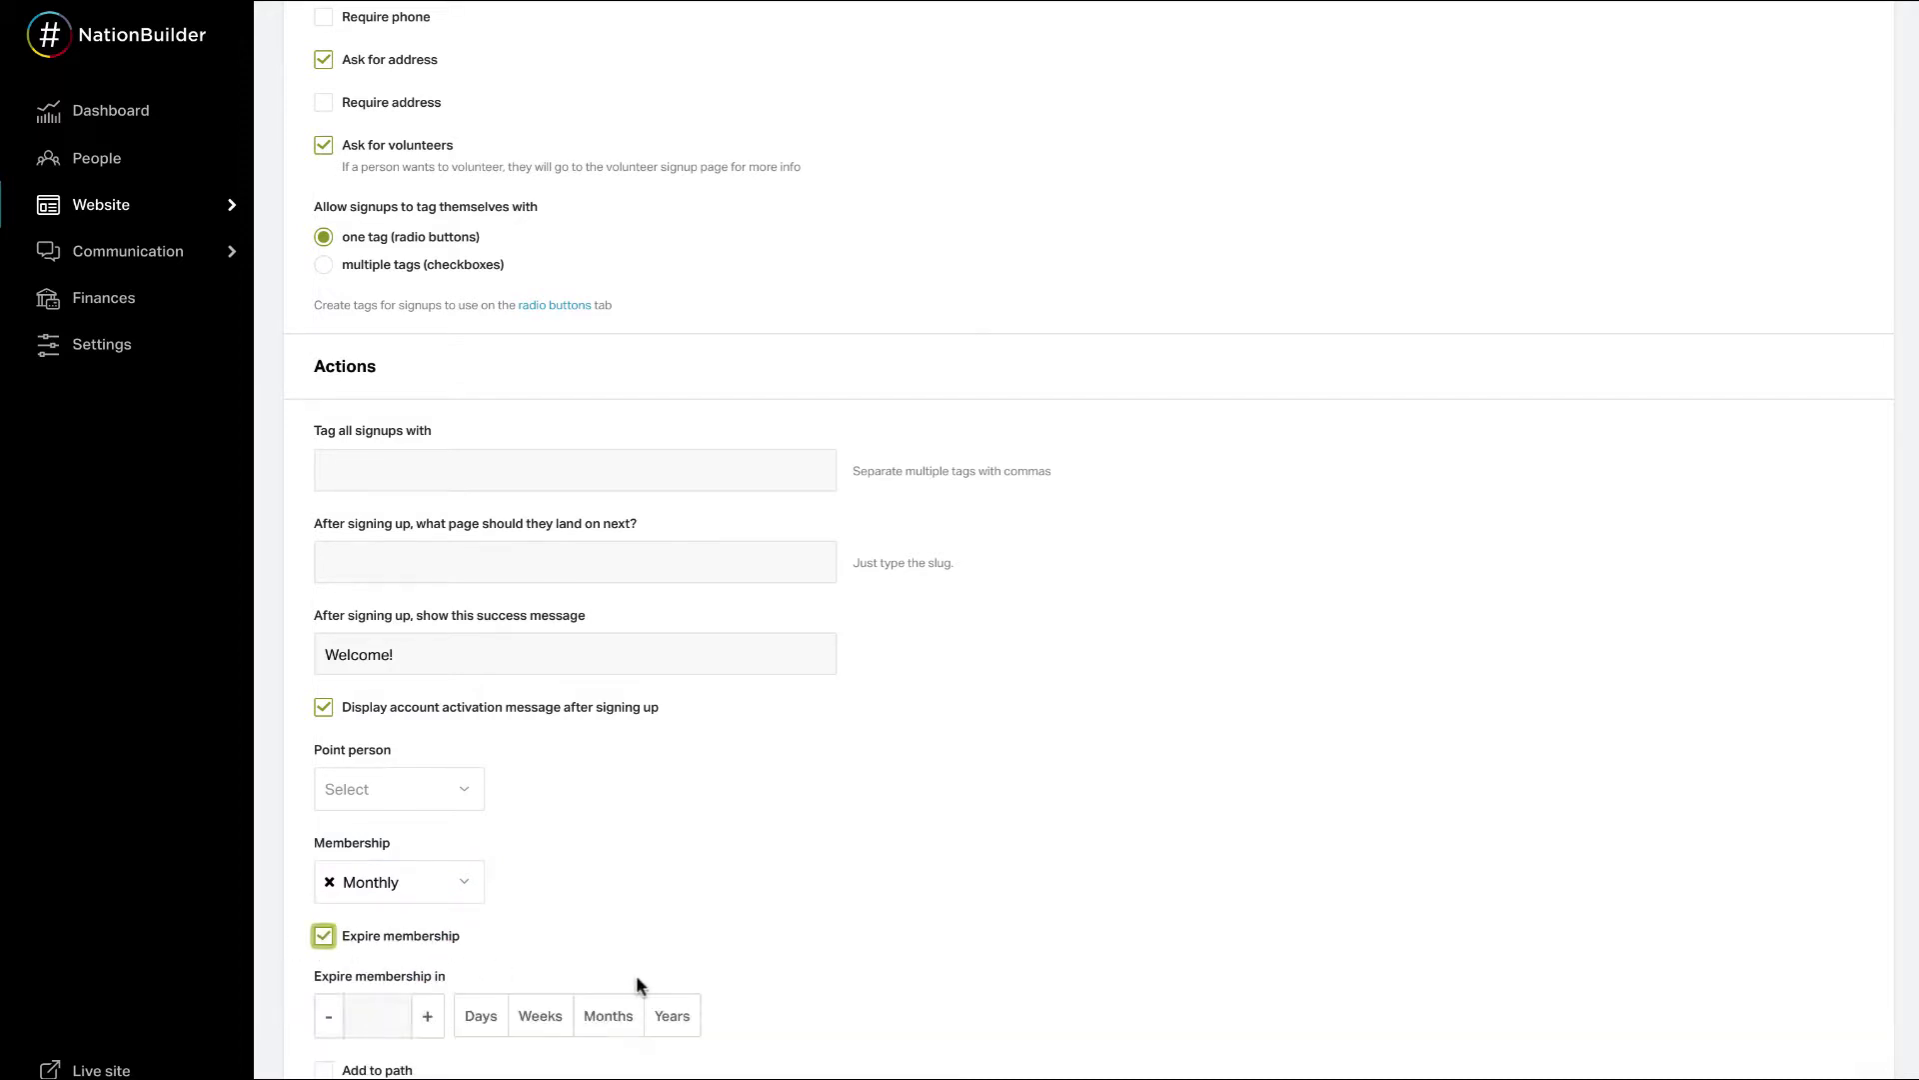
{"action": "scroll", "coordinate": [560, 974], "scroll_direction": "down", "scroll_amount": 1}
{"action": "left_click", "coordinate": [377, 918]}
{"action": "type", "text": "6"}
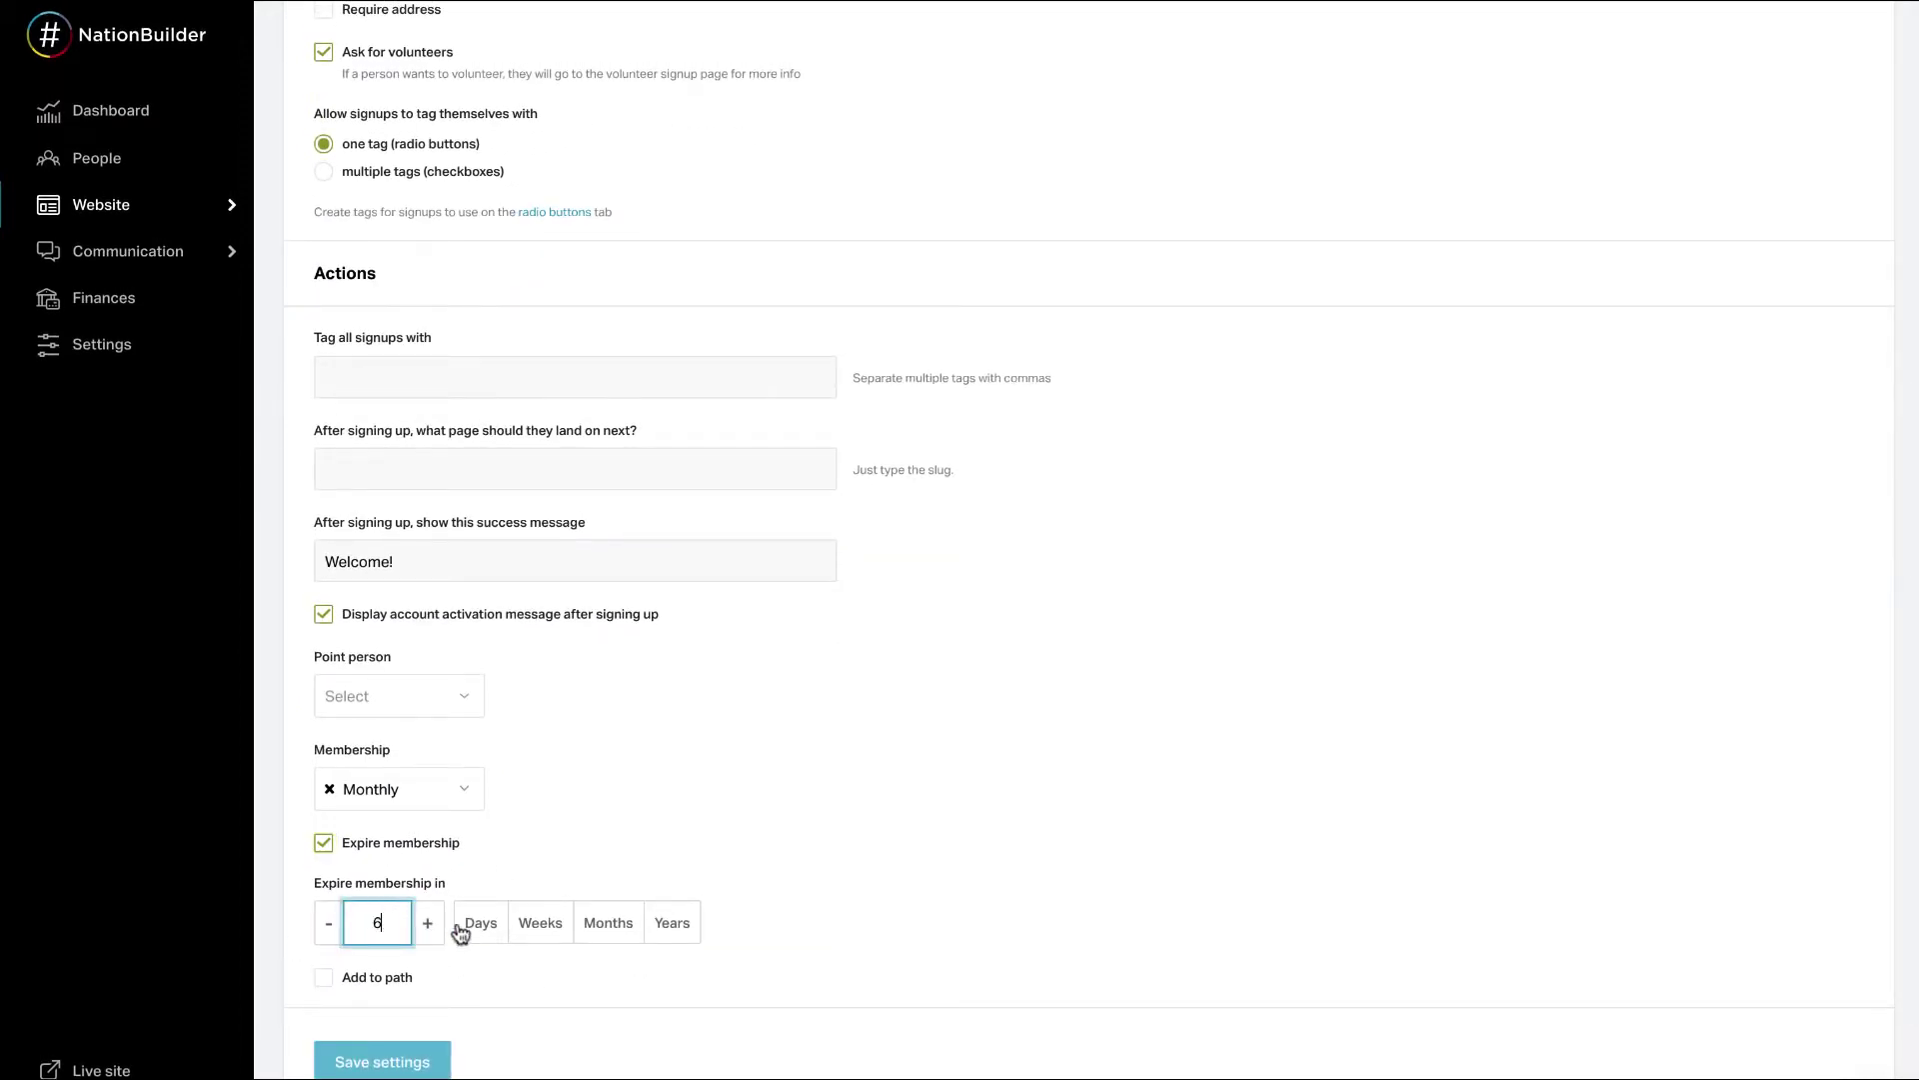
{"action": "left_click", "coordinate": [604, 932]}
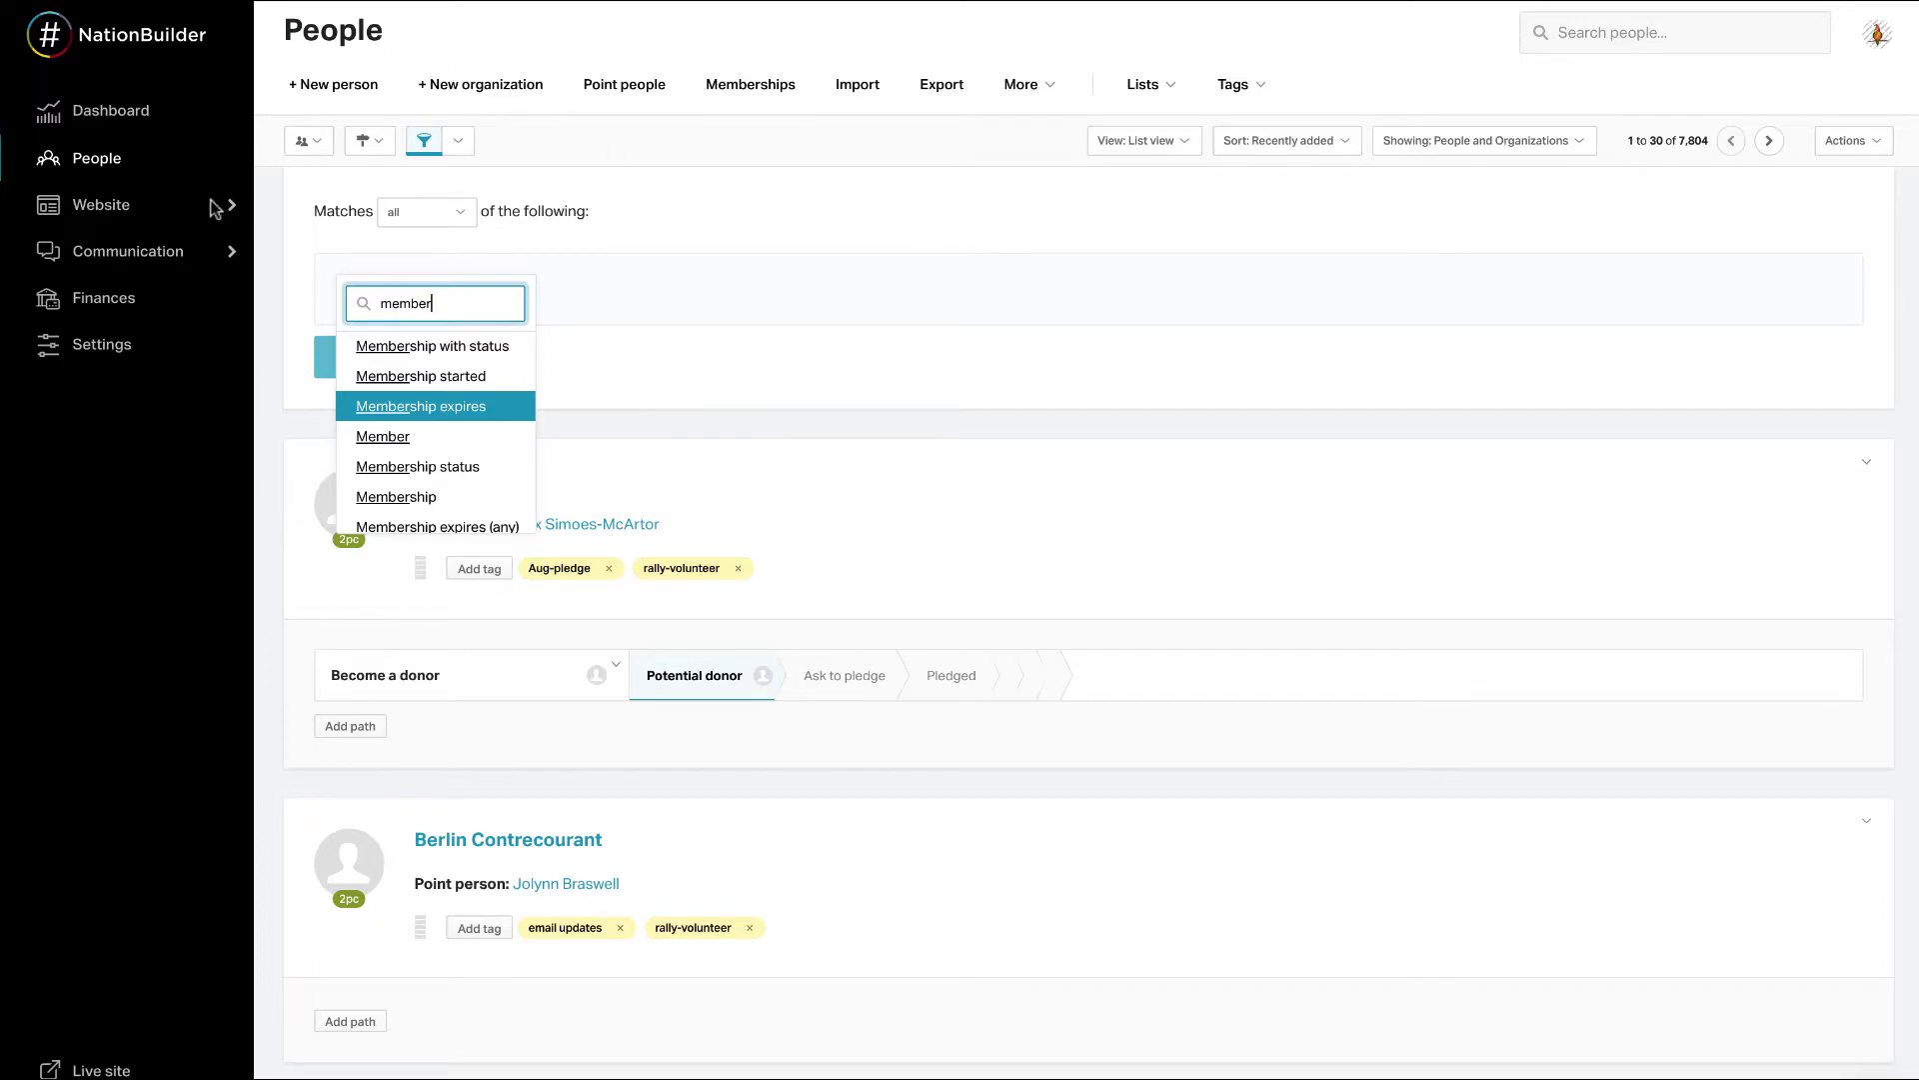
Step: Move down the filter criteria to the Membership expires (any) option
{"action": "key", "text": "Down"}
{"action": "key", "text": "Down"}
{"action": "key", "text": "Down"}
{"action": "key", "text": "Down"}
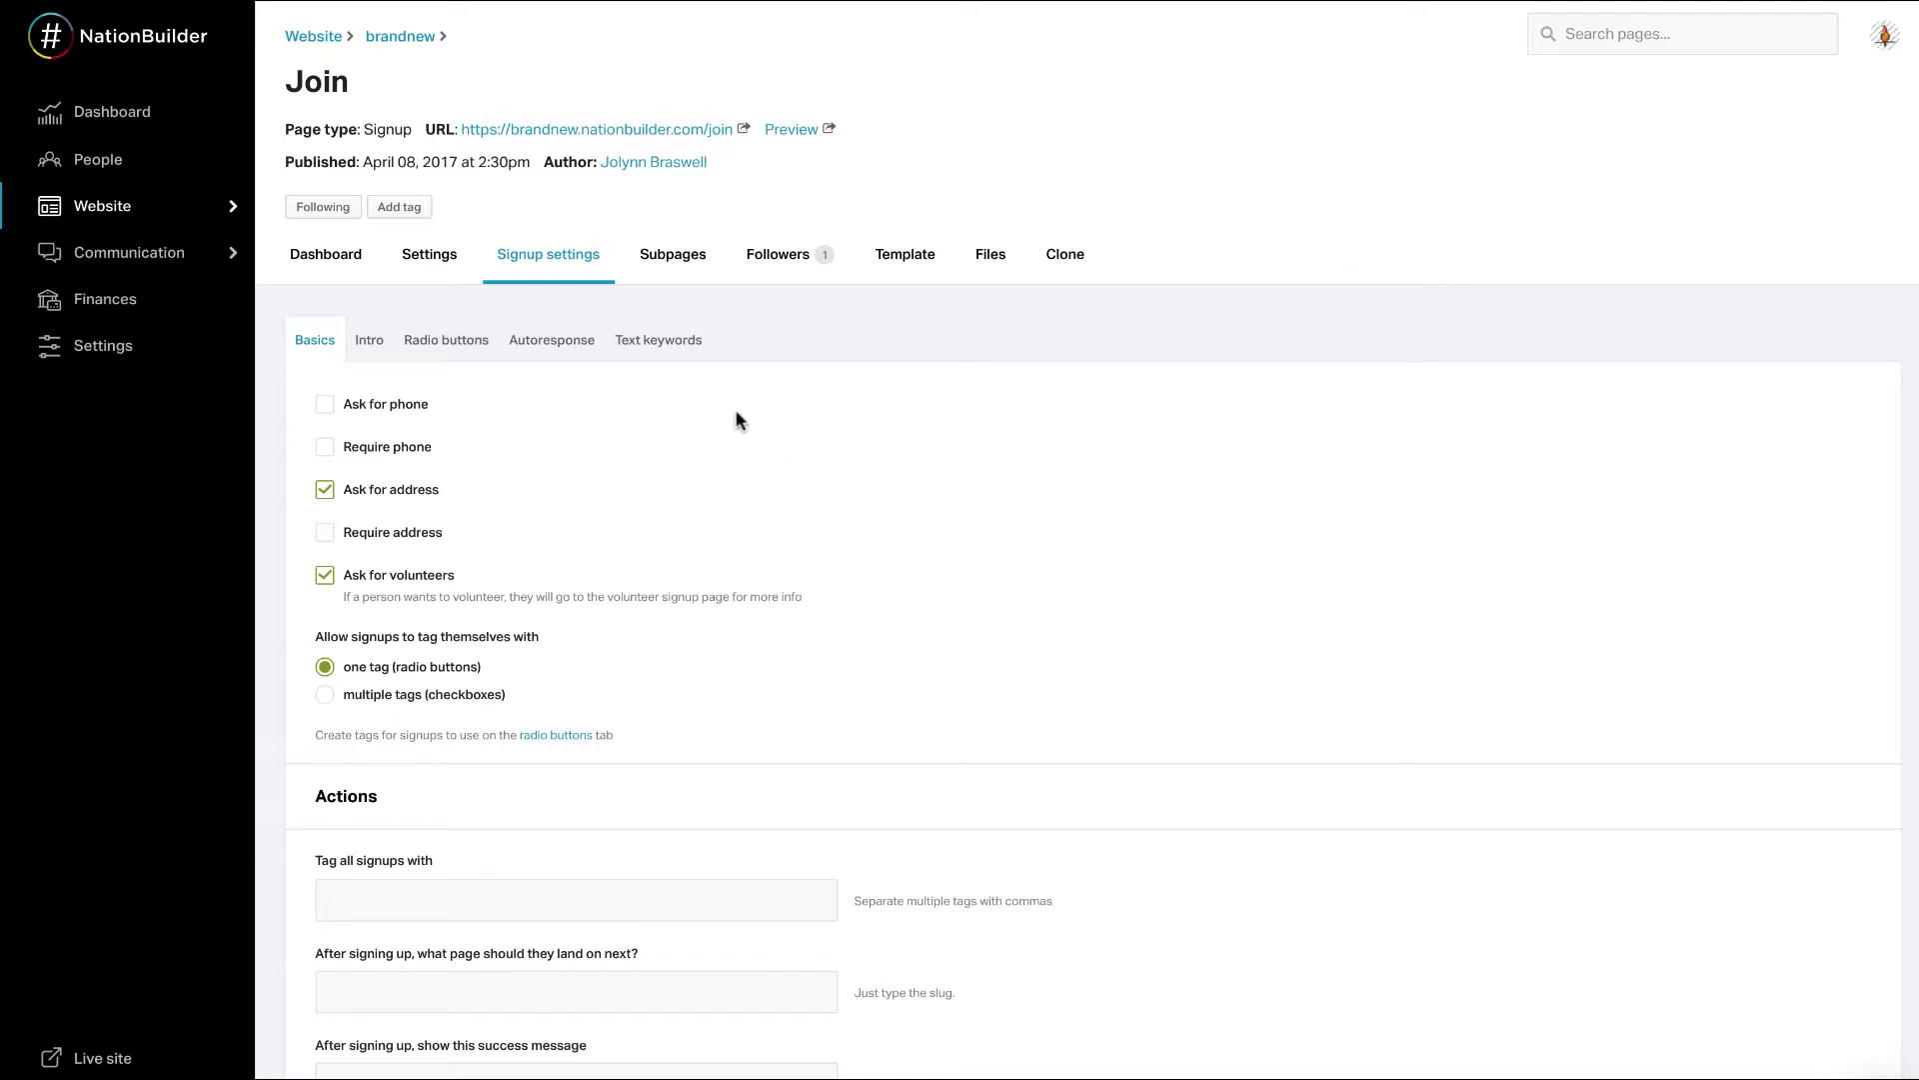
Step: Add Join page signups to the Become a donor path, leaving the step unset
{"action": "scroll", "coordinate": [552, 501], "scroll_direction": "down", "scroll_amount": 5}
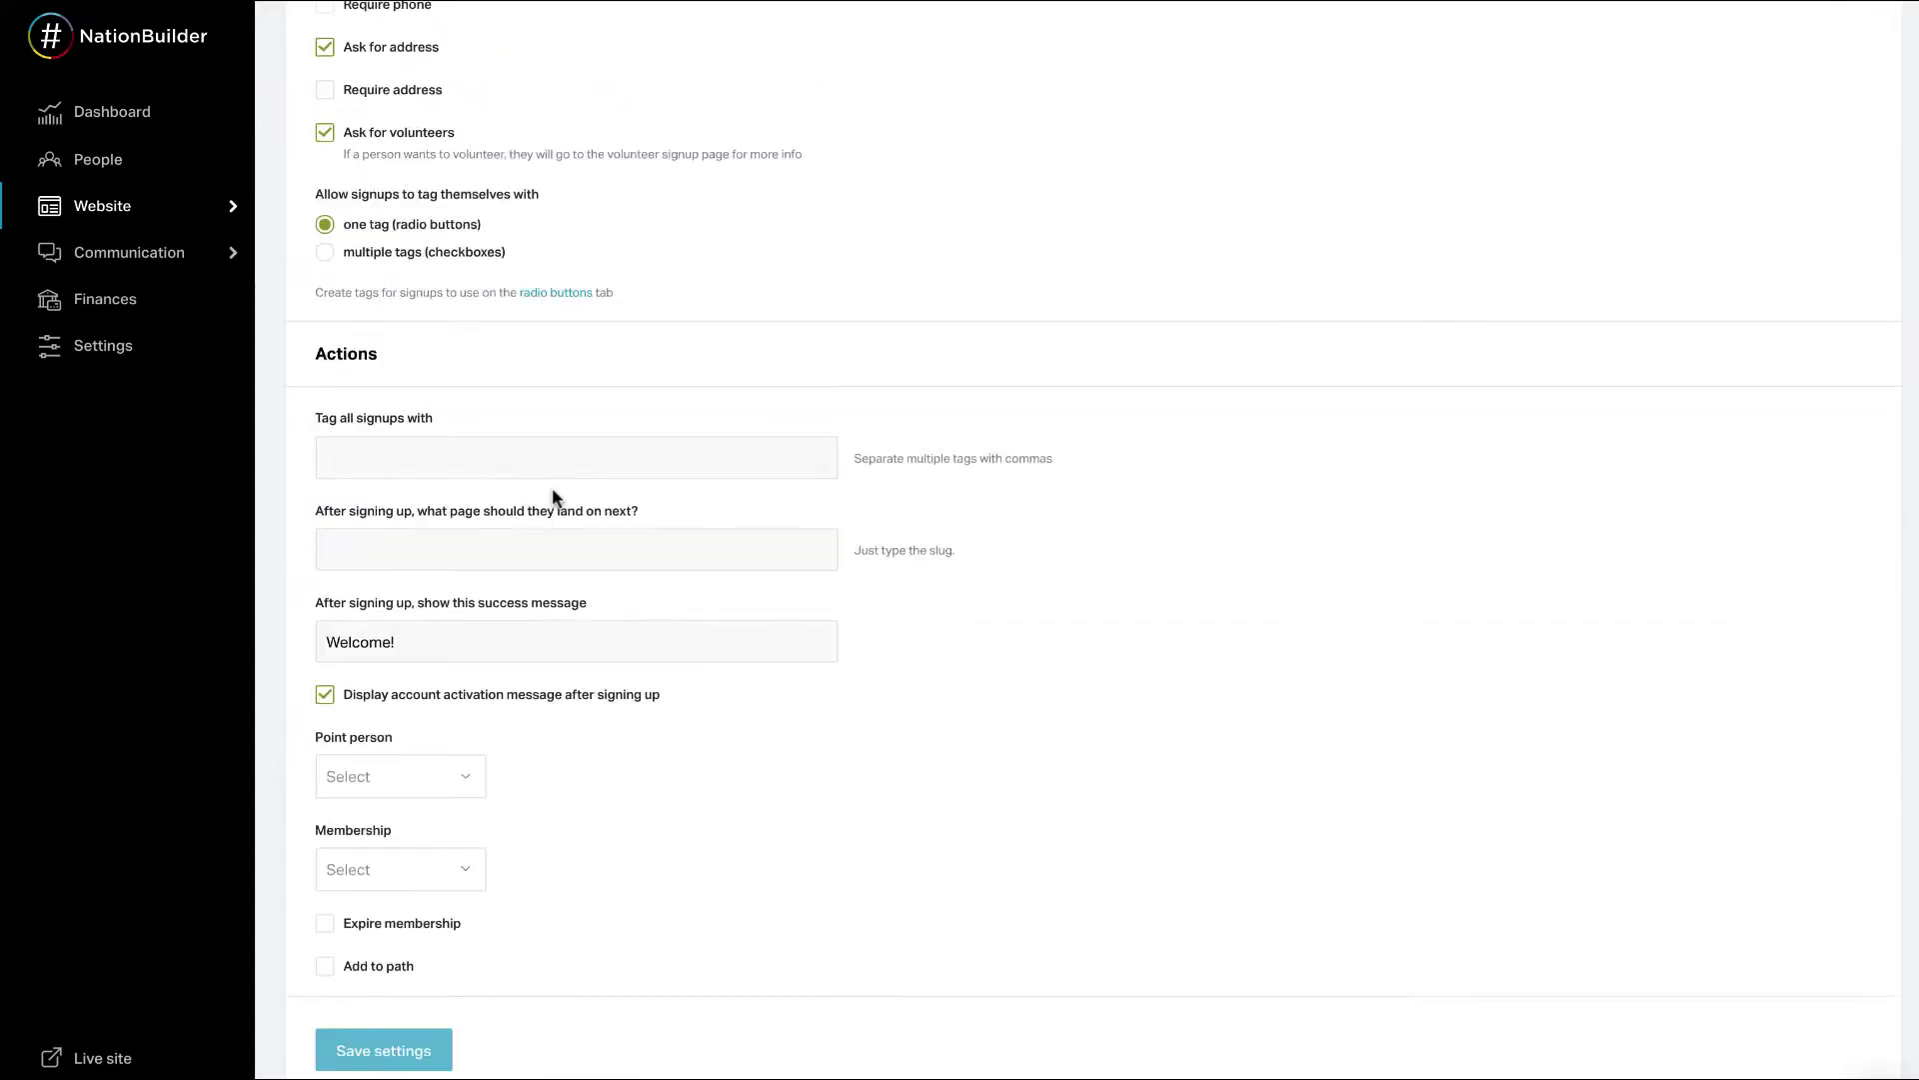
{"action": "left_click", "coordinate": [325, 965]}
{"action": "scroll", "coordinate": [575, 958], "scroll_direction": "down", "scroll_amount": 5}
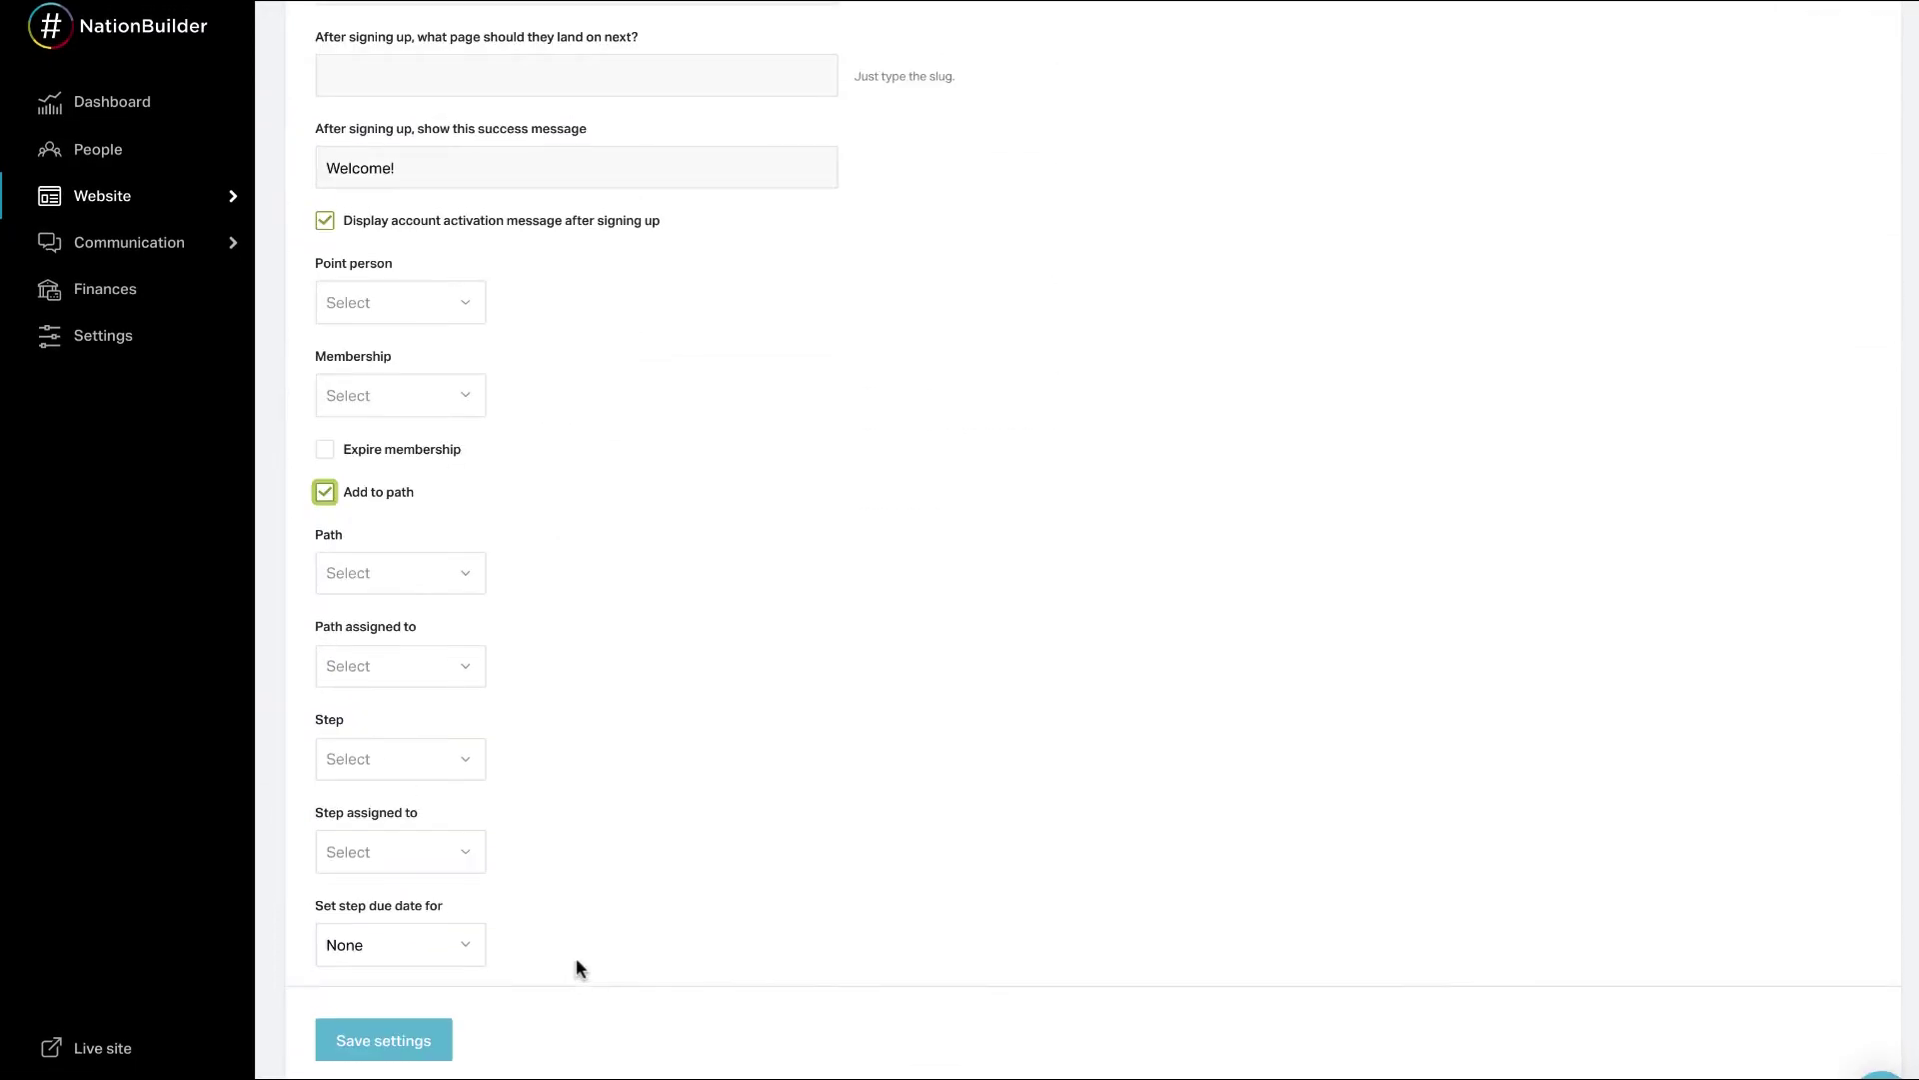
{"action": "left_click", "coordinate": [446, 583]}
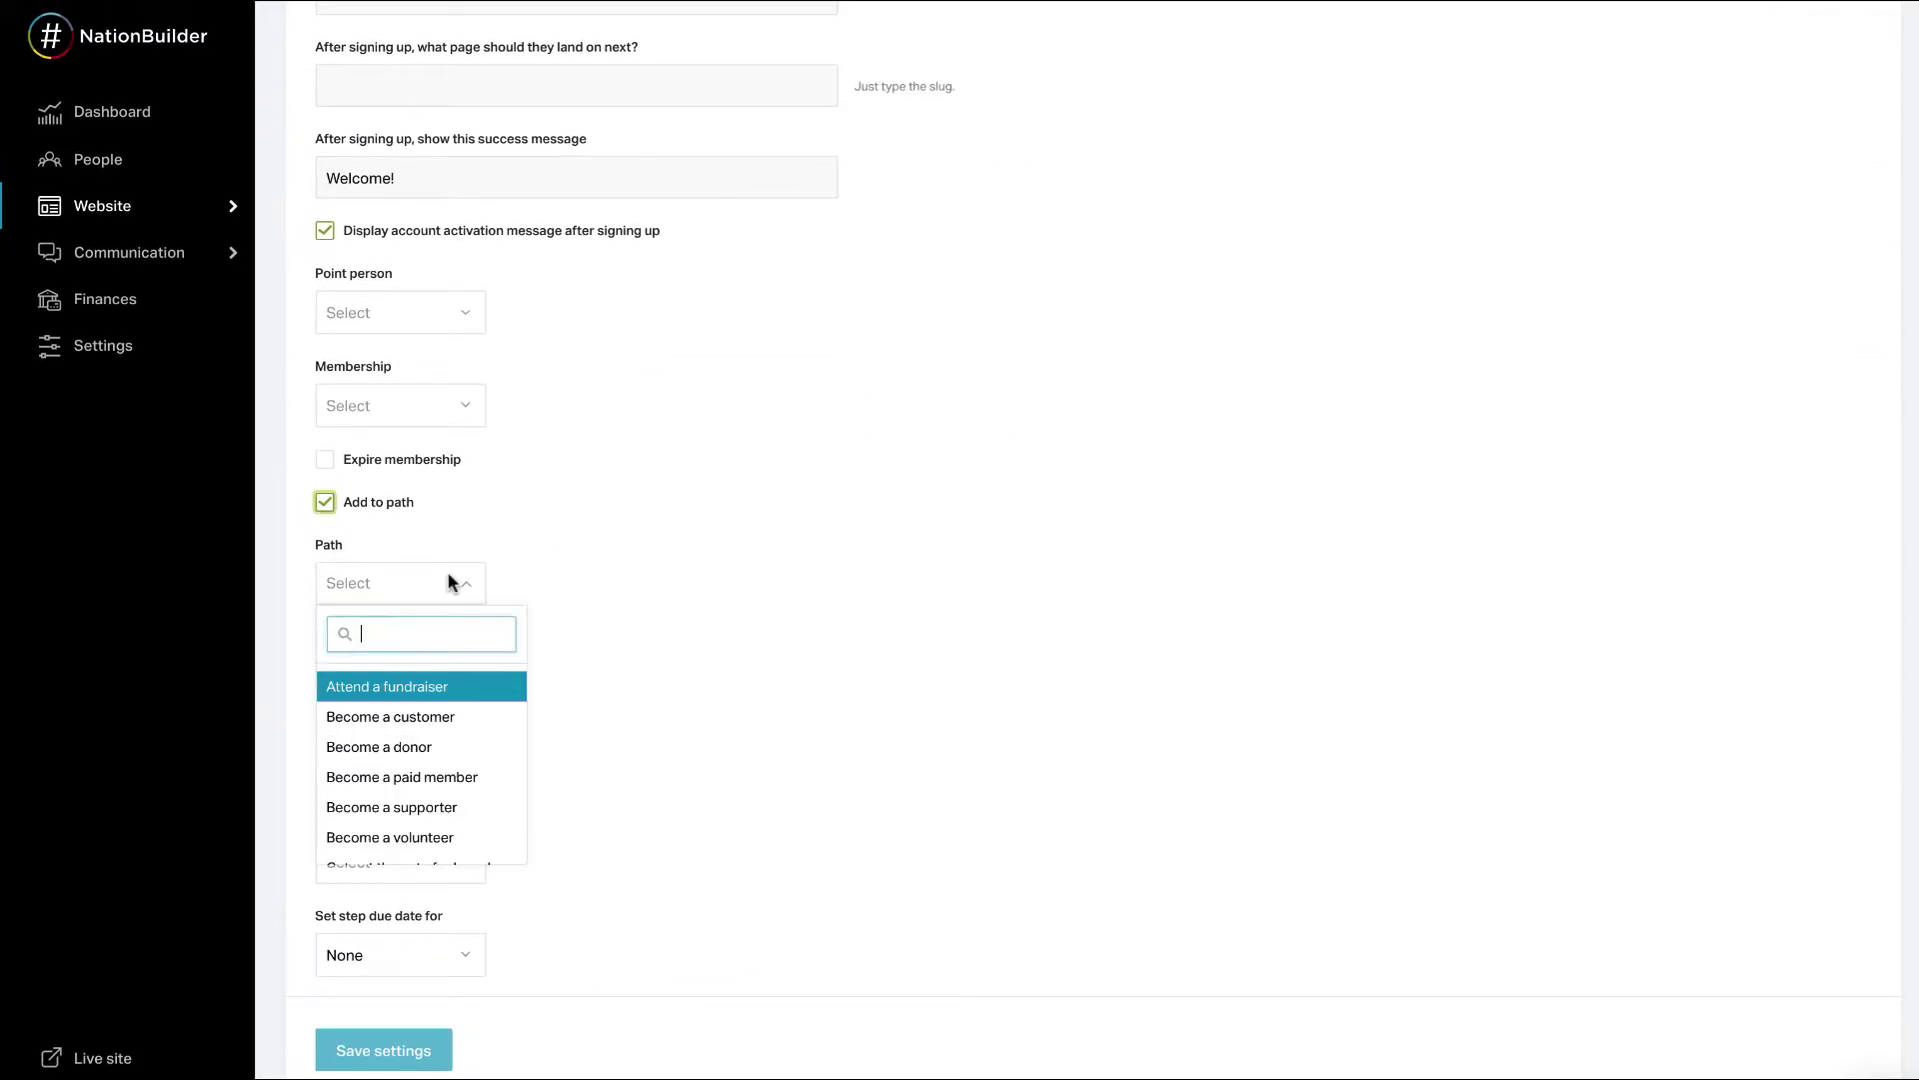
{"action": "left_click", "coordinate": [460, 750]}
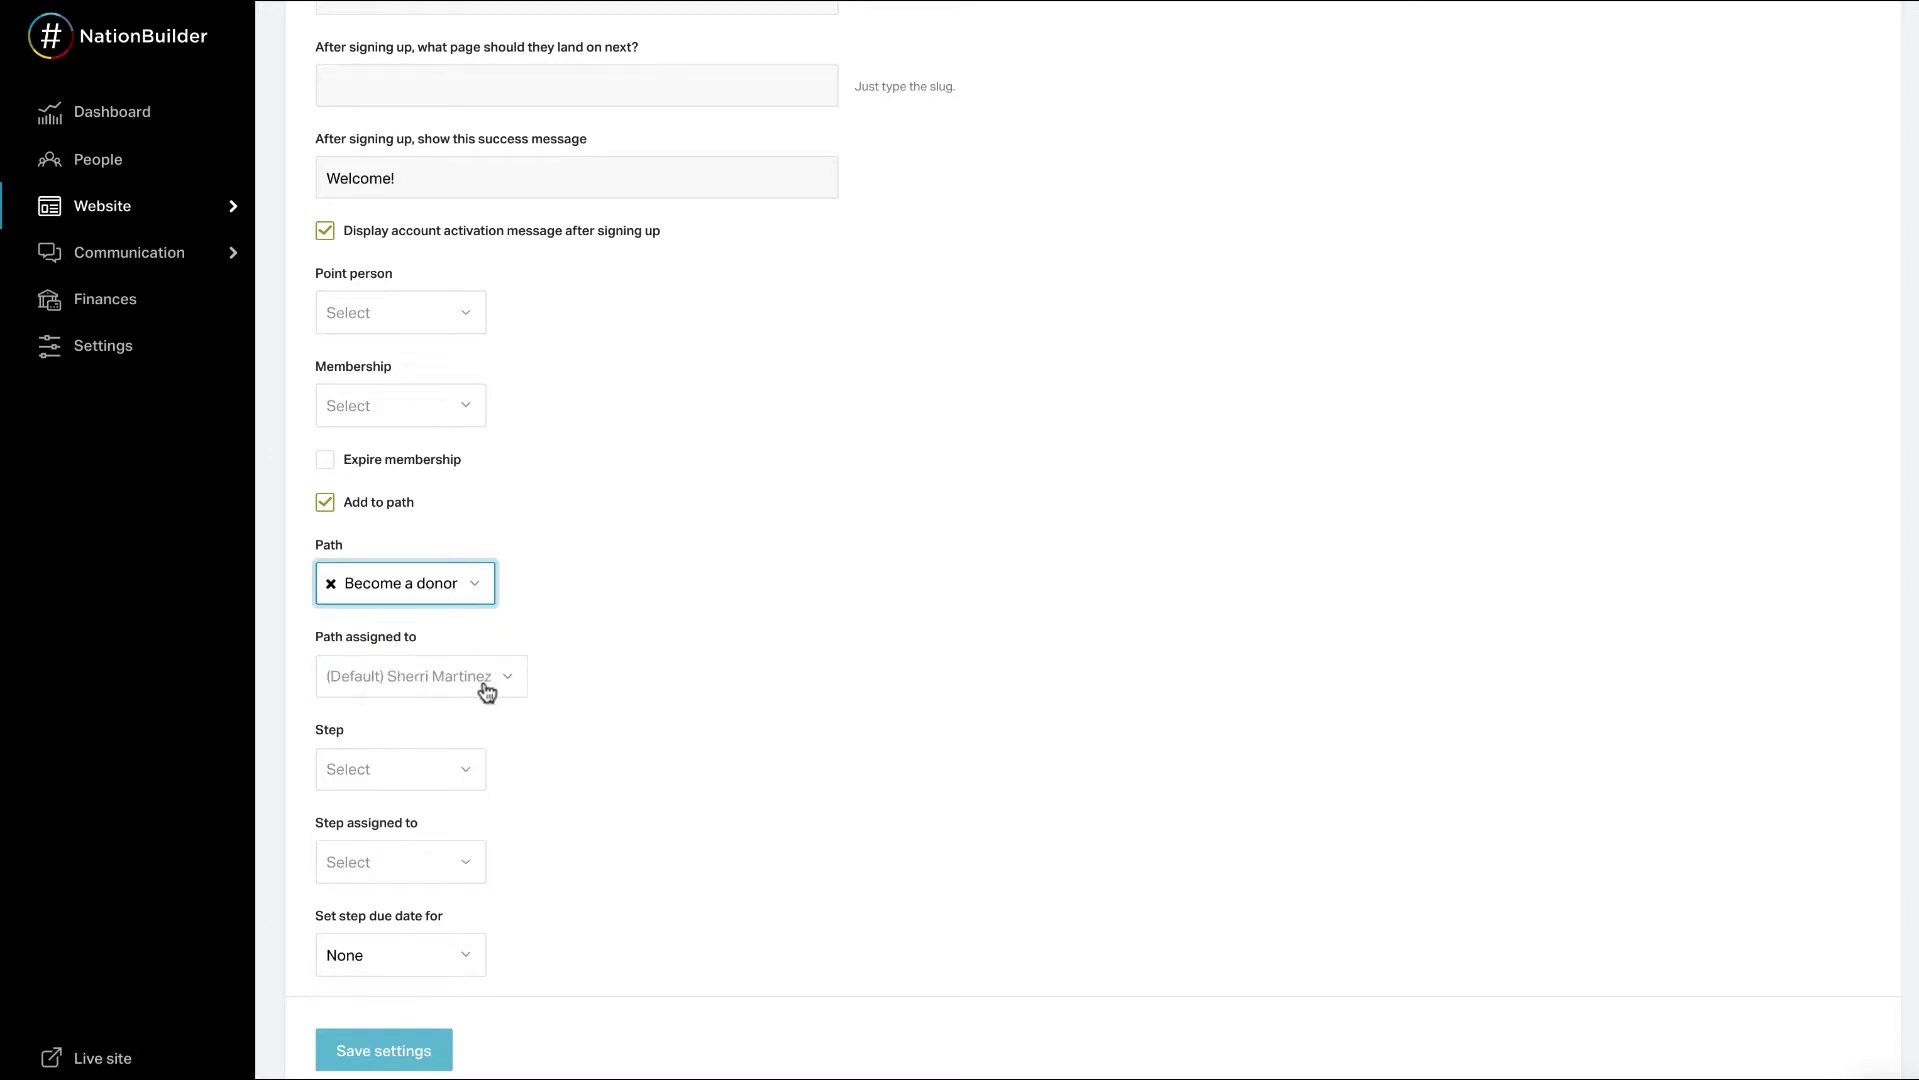
{"action": "left_click", "coordinate": [426, 784]}
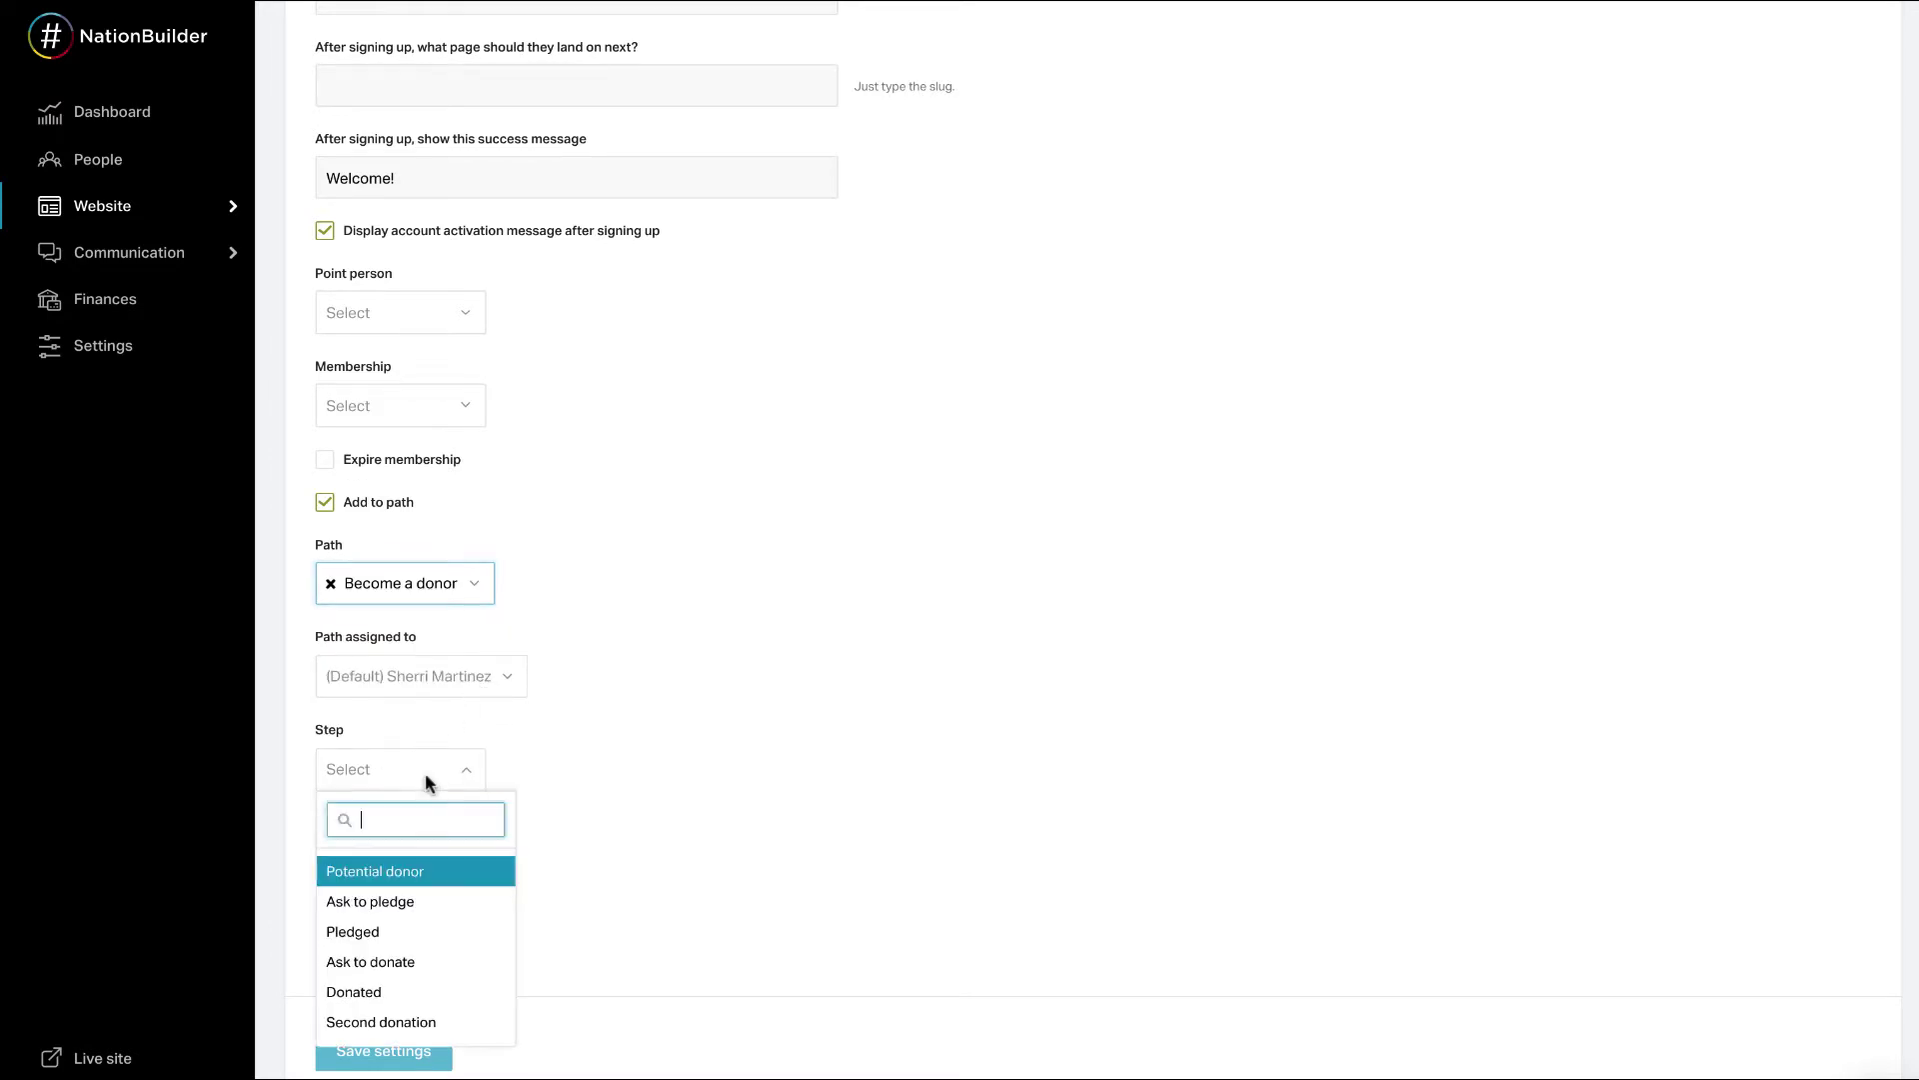
{"action": "left_click", "coordinate": [428, 785]}
{"action": "left_click", "coordinate": [558, 812]}
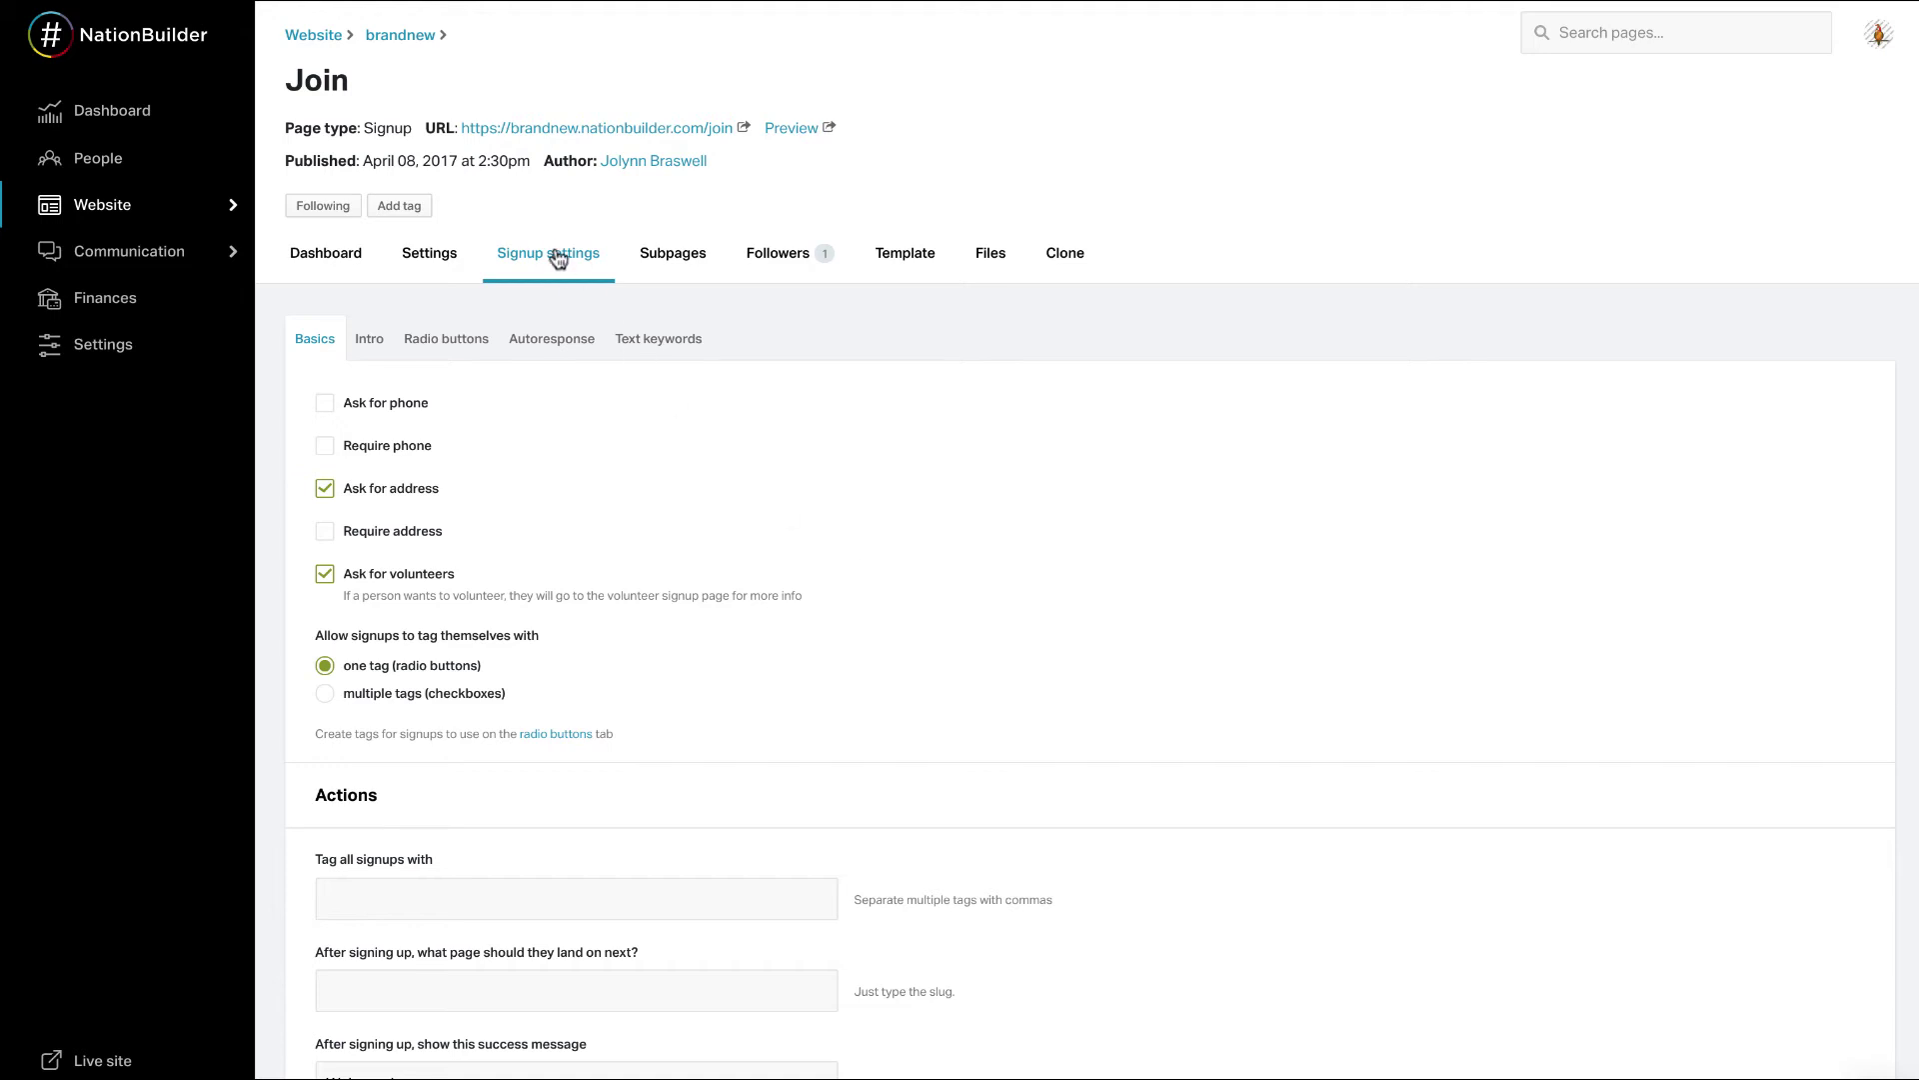
Step: Set the post-signup landing page to schedule_of_events, found by searching 'eve'
{"action": "left_click", "coordinate": [394, 986]}
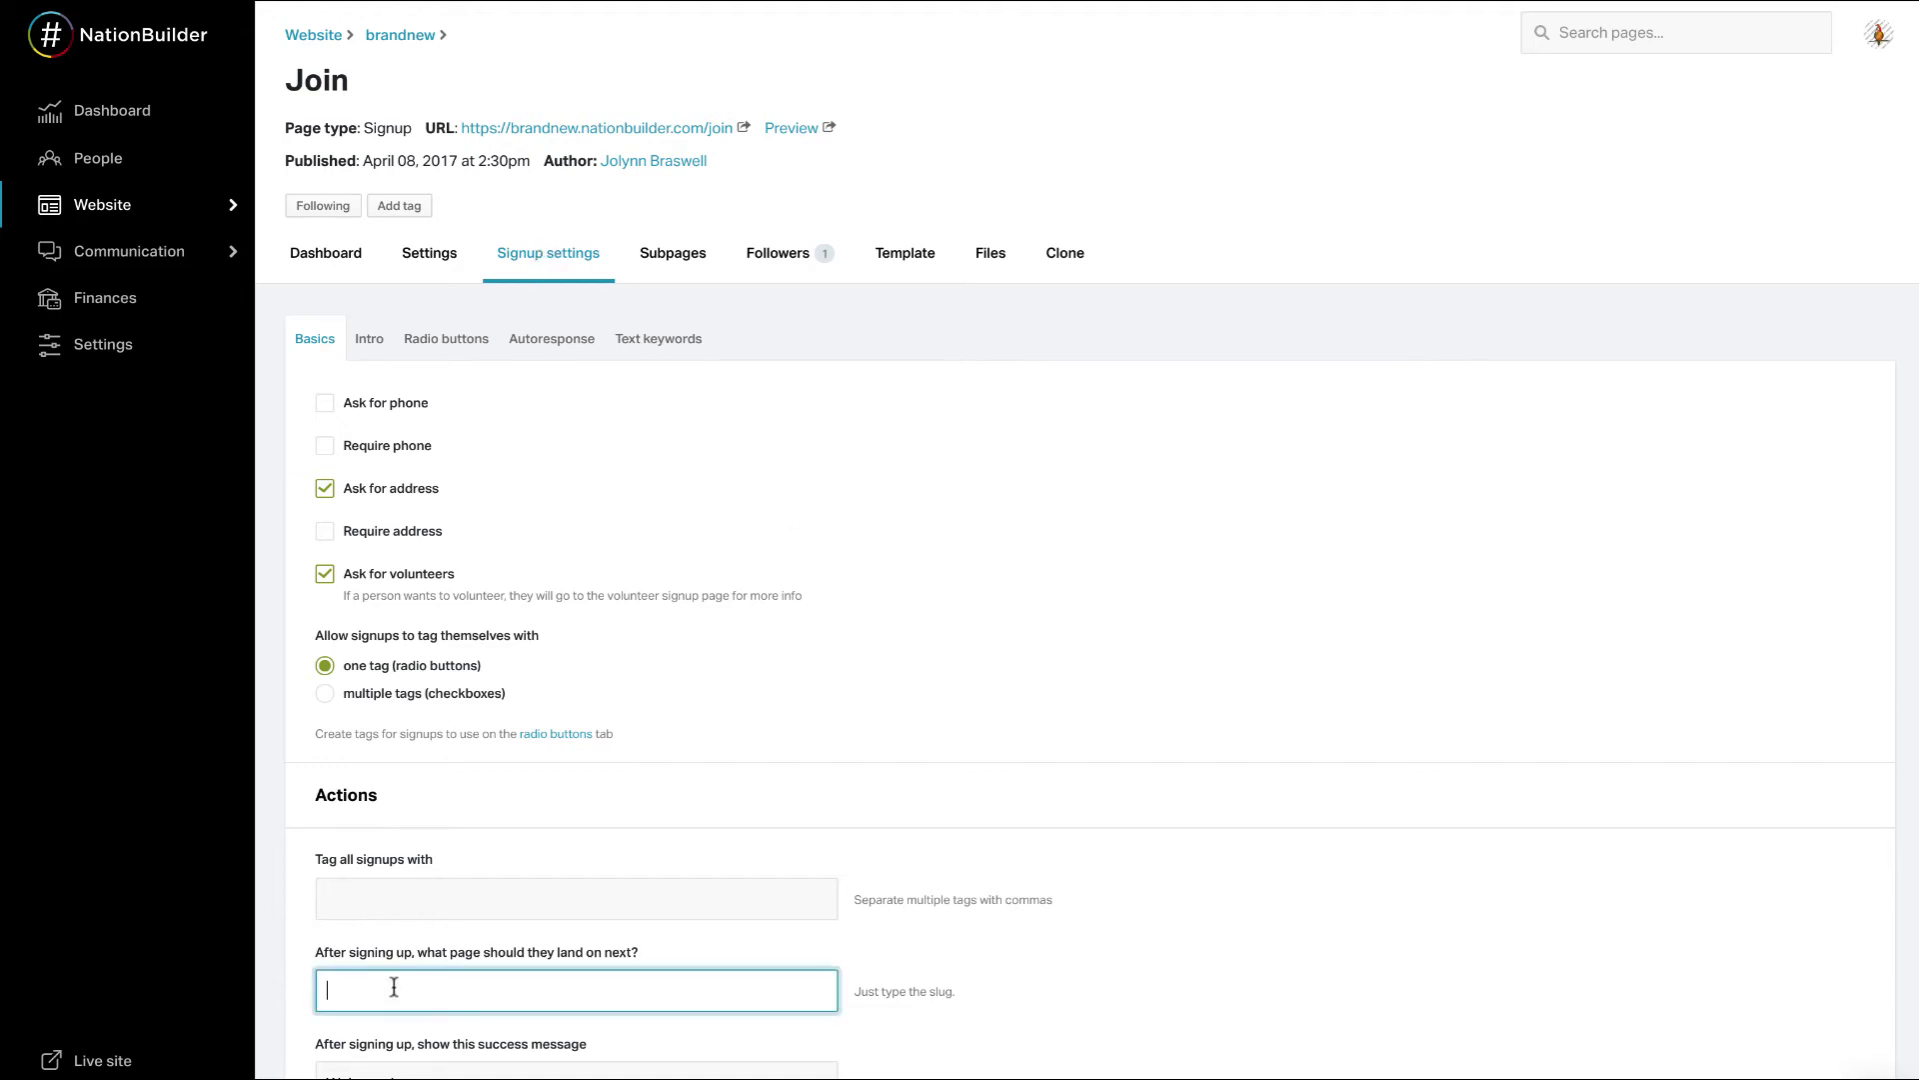
{"action": "type", "text": "eve"}
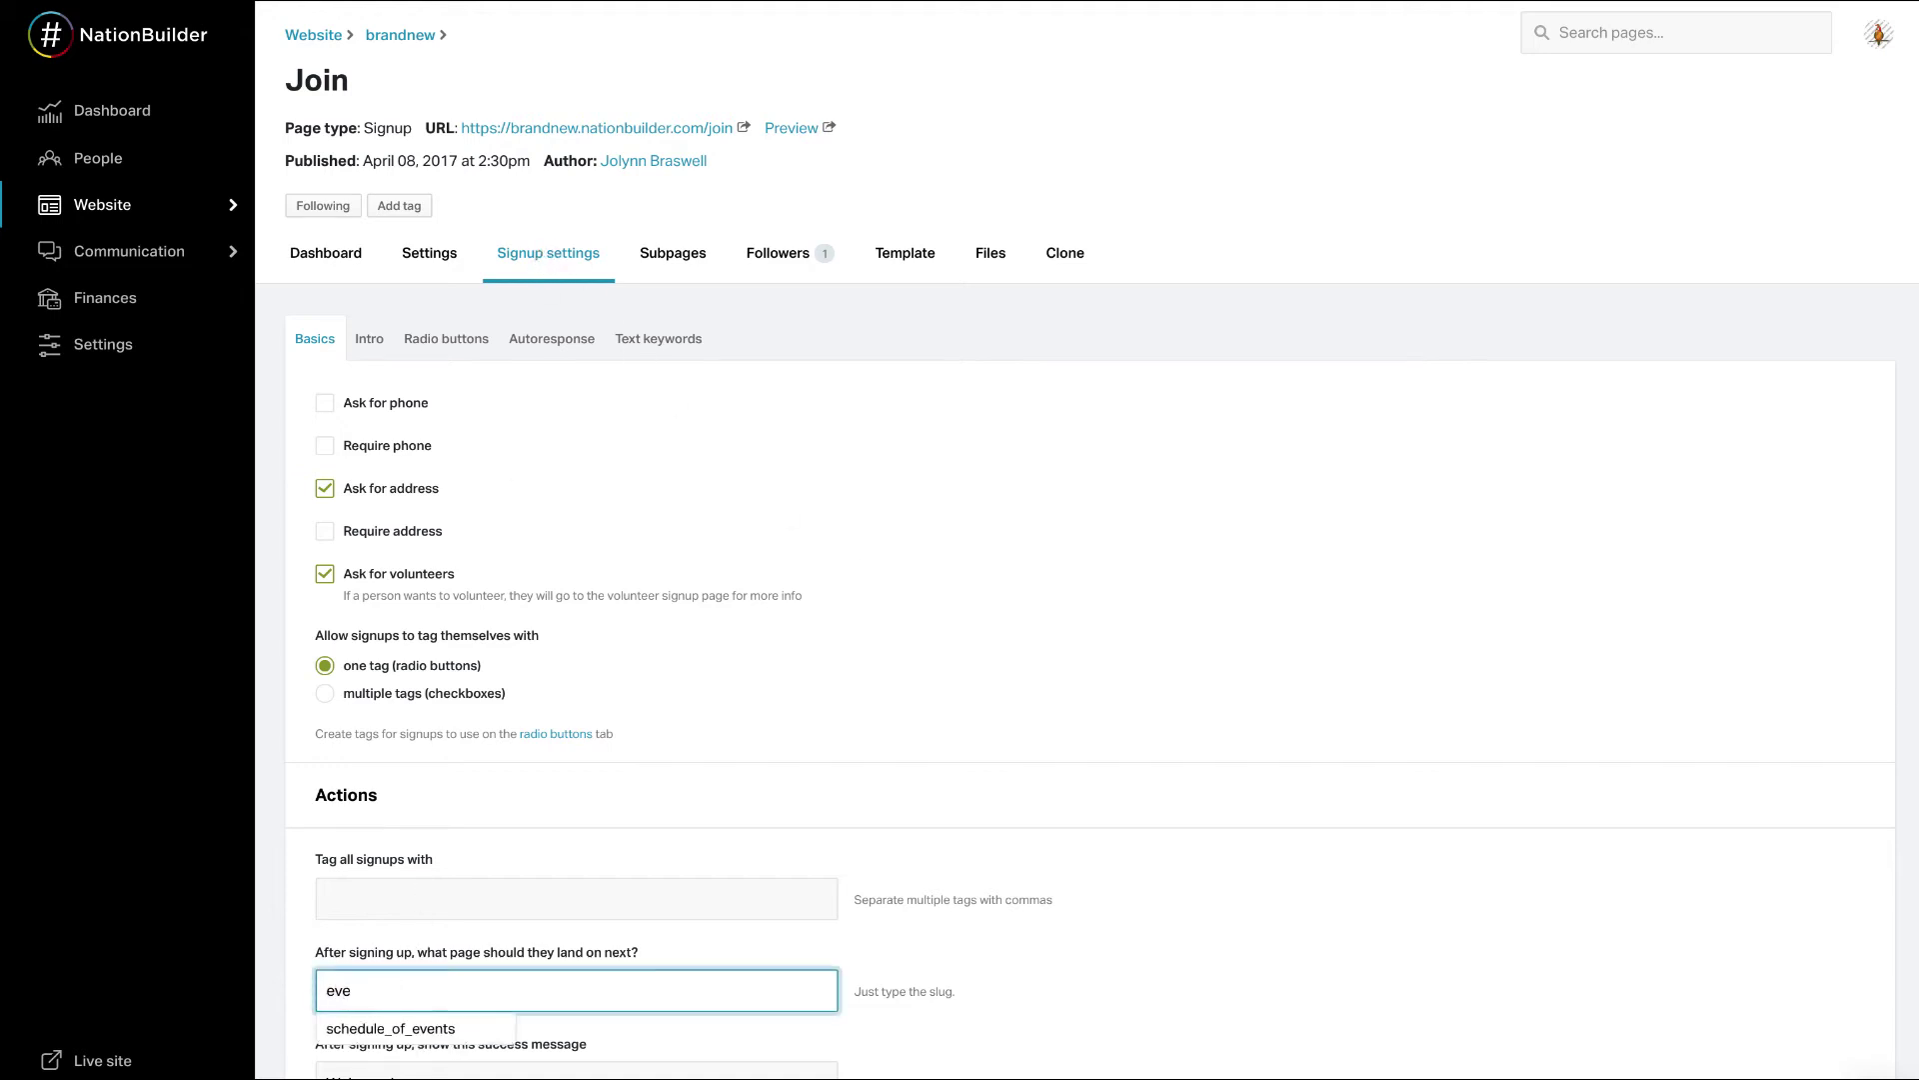
{"action": "left_click", "coordinate": [402, 1030]}
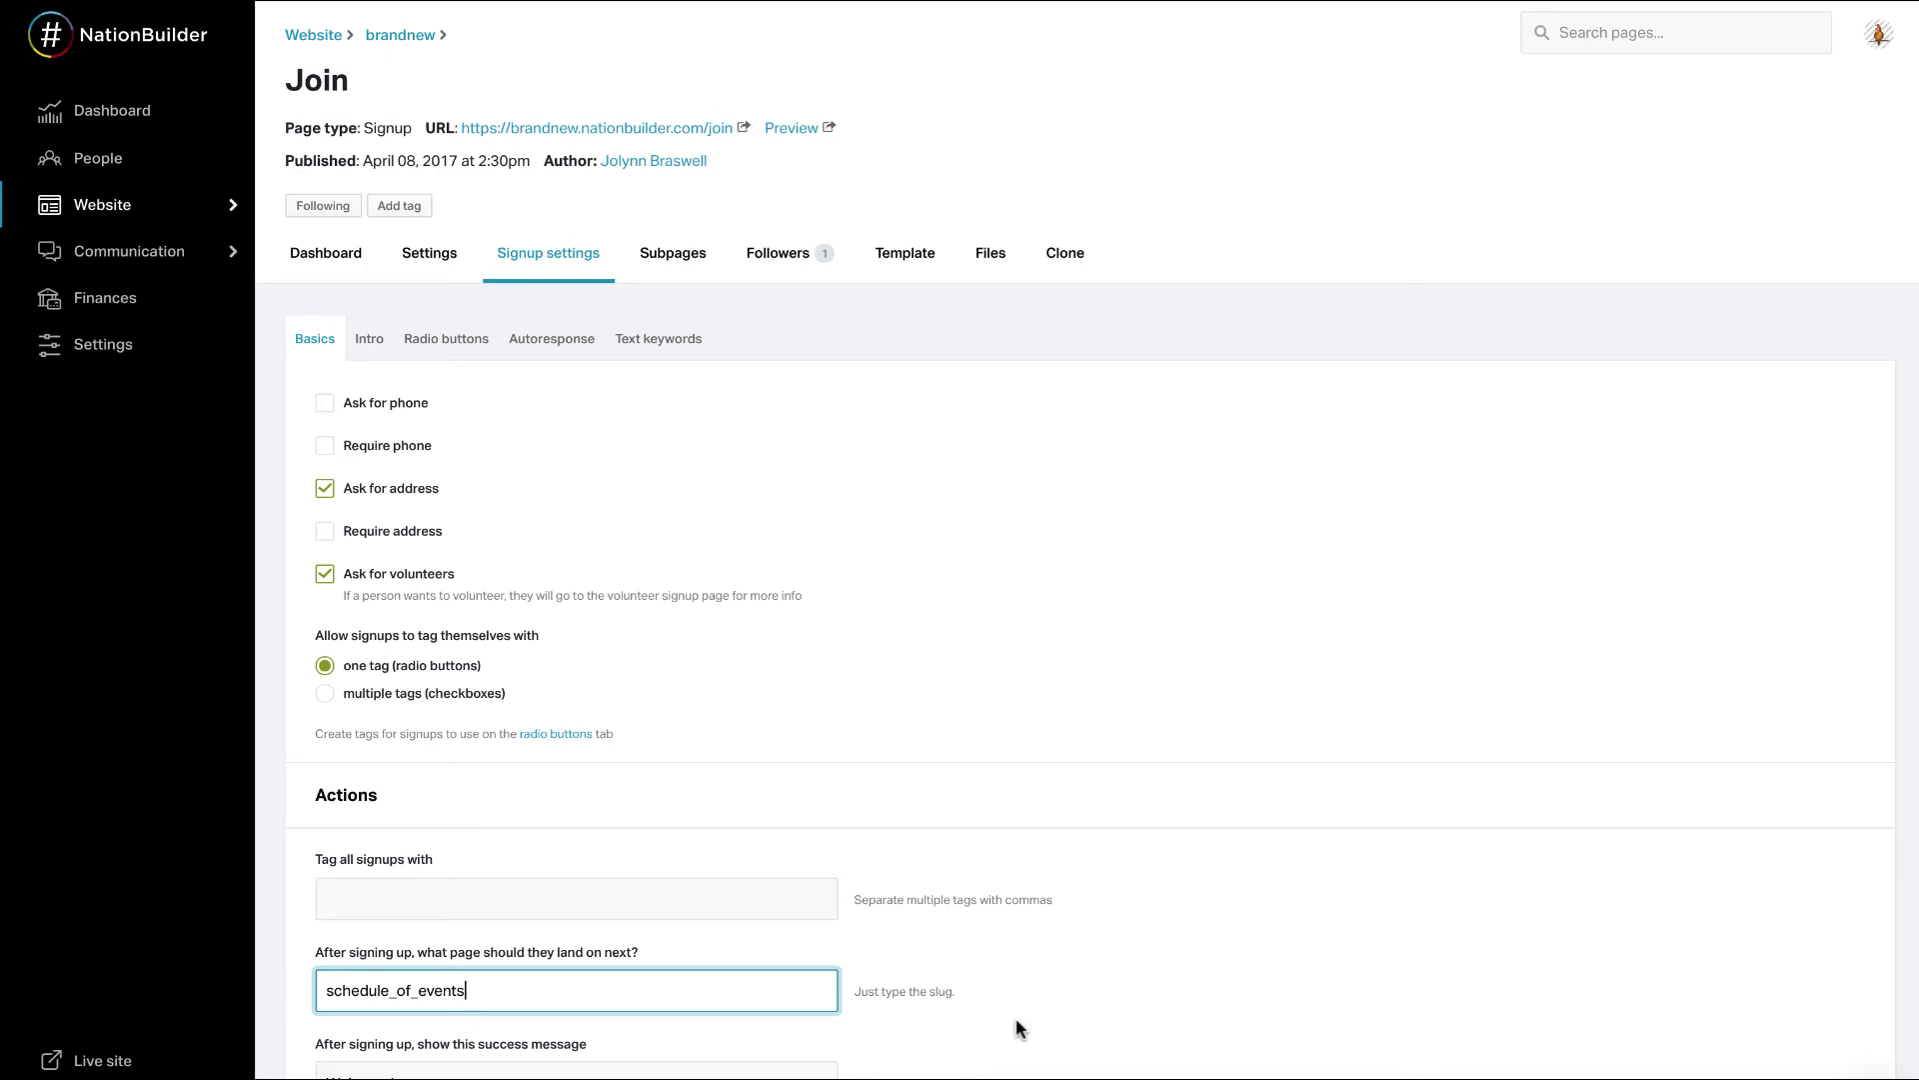
{"action": "scroll", "coordinate": [1016, 1017], "scroll_direction": "down", "scroll_amount": 5}
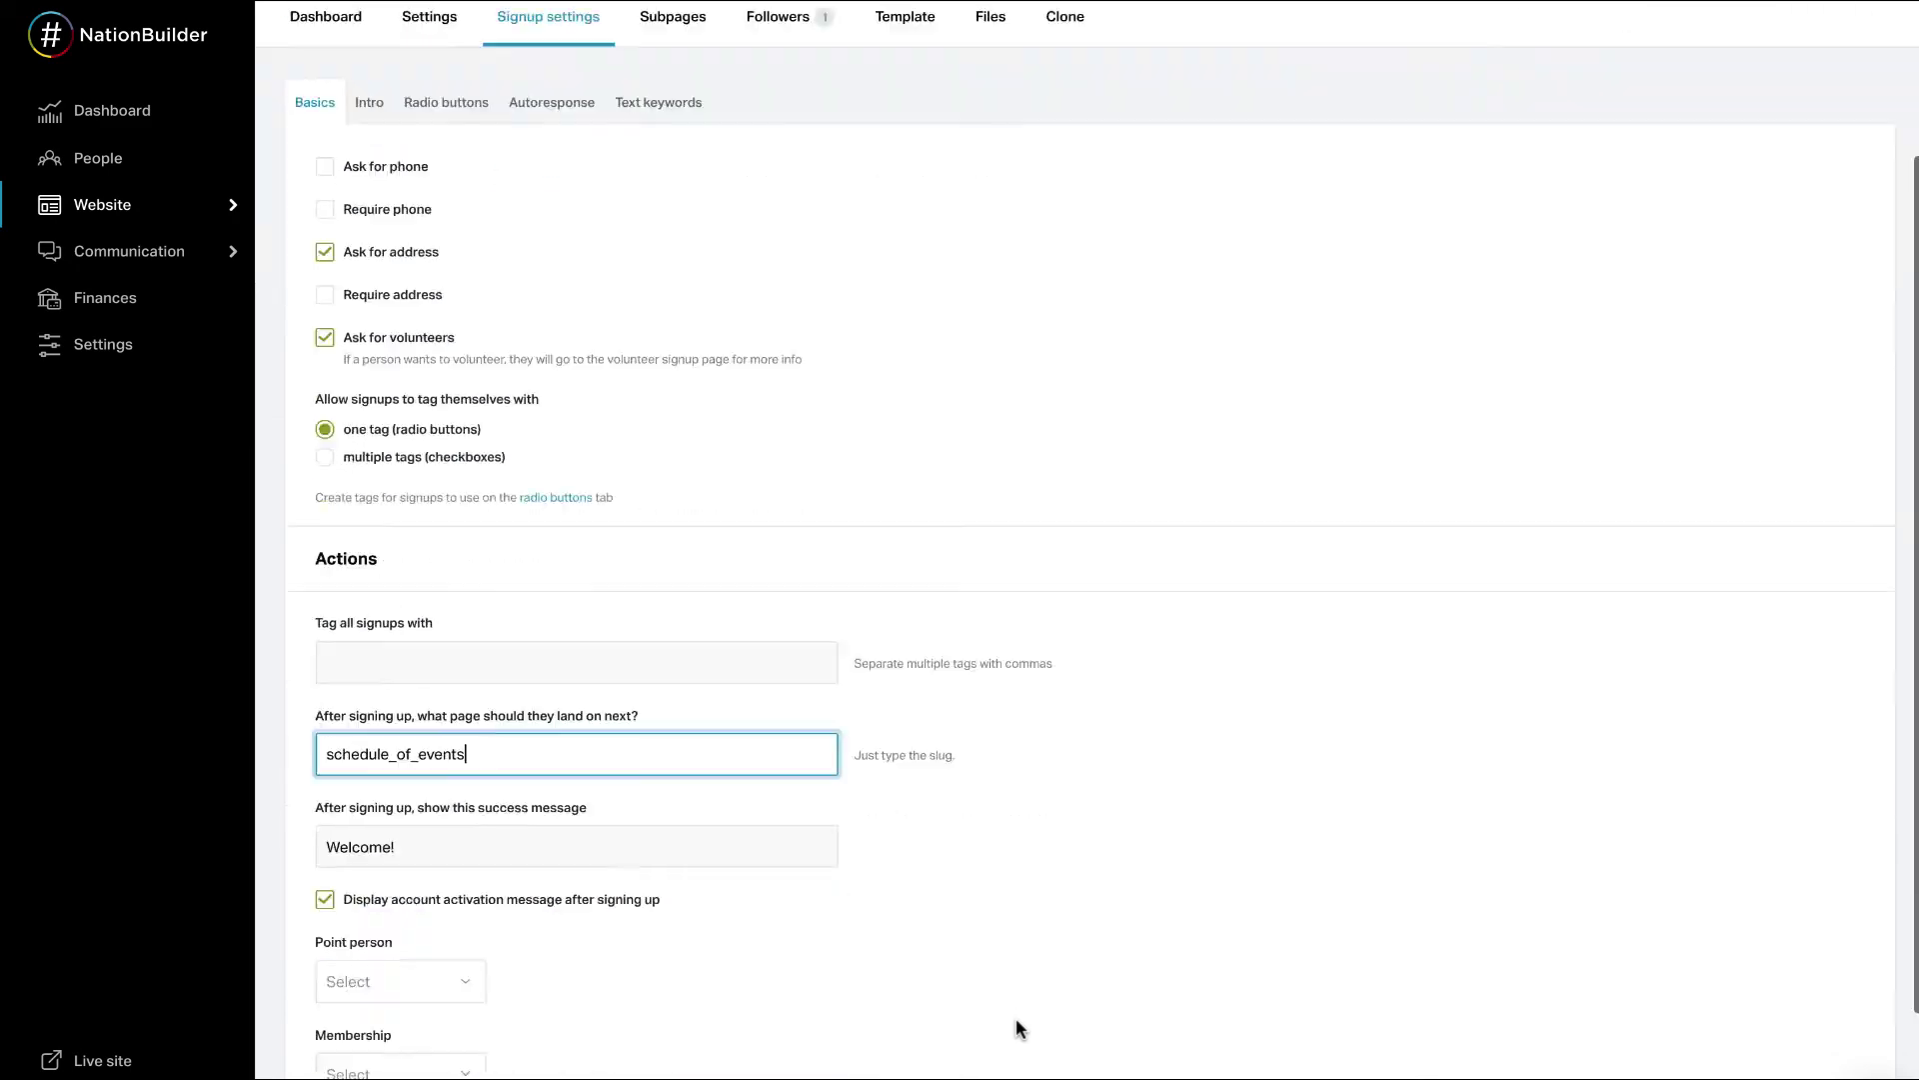